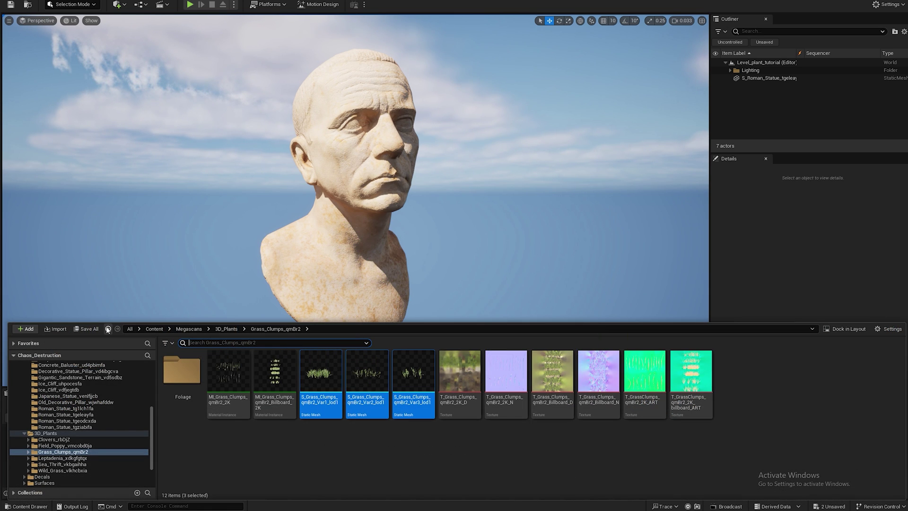
Place the three Grass_Clumps_qmBr2 meshes and the S_Clovers_rbDjZ_Var1_lod1 clover in the level beside the bust.
mouse_move(319, 383)
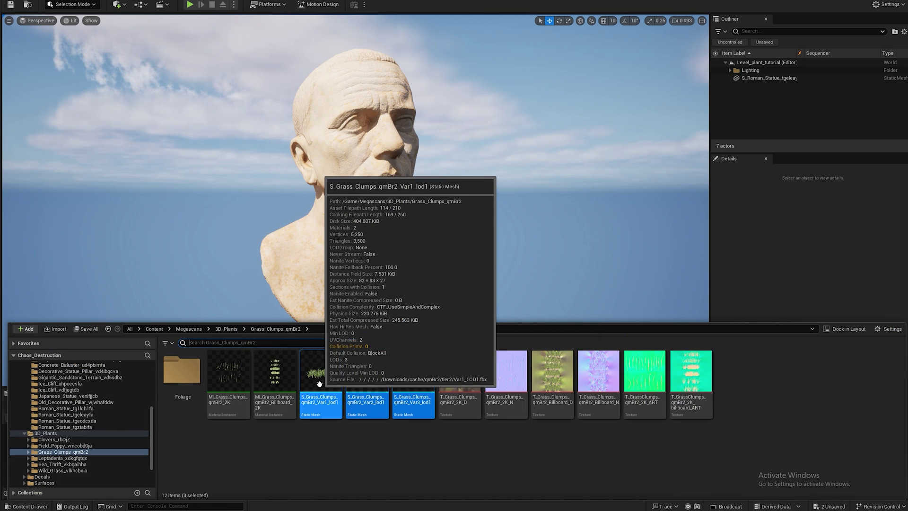
left_click_drag(319, 383, 455, 263)
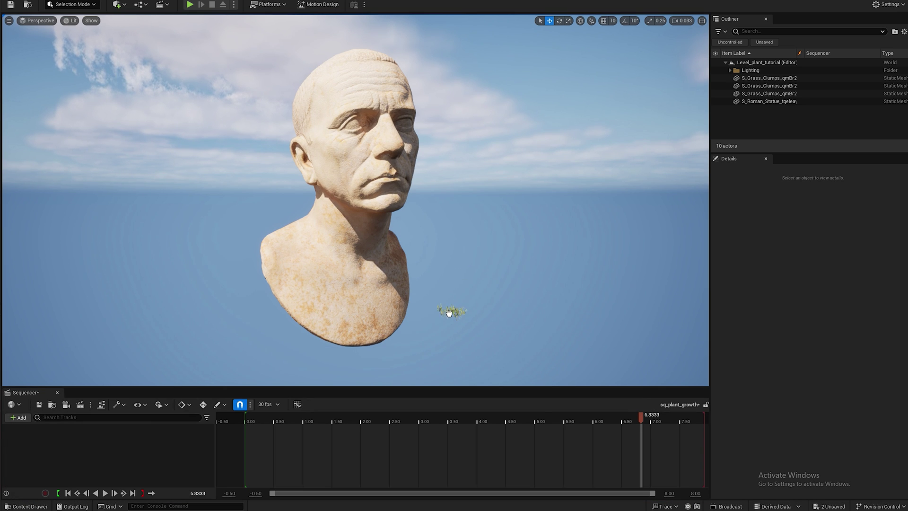
key("ctrl+space")
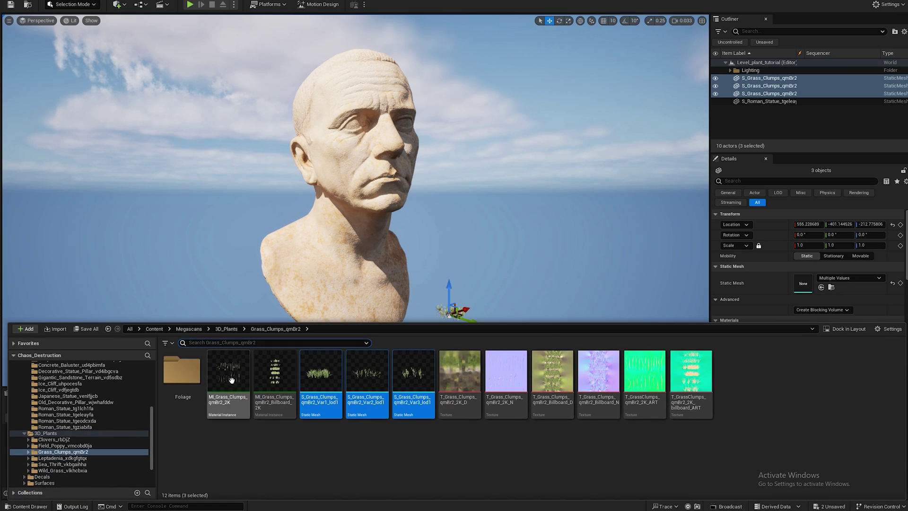
left_click(52, 439)
left_click_drag(321, 381, 545, 263)
left_click_drag(457, 310, 457, 310)
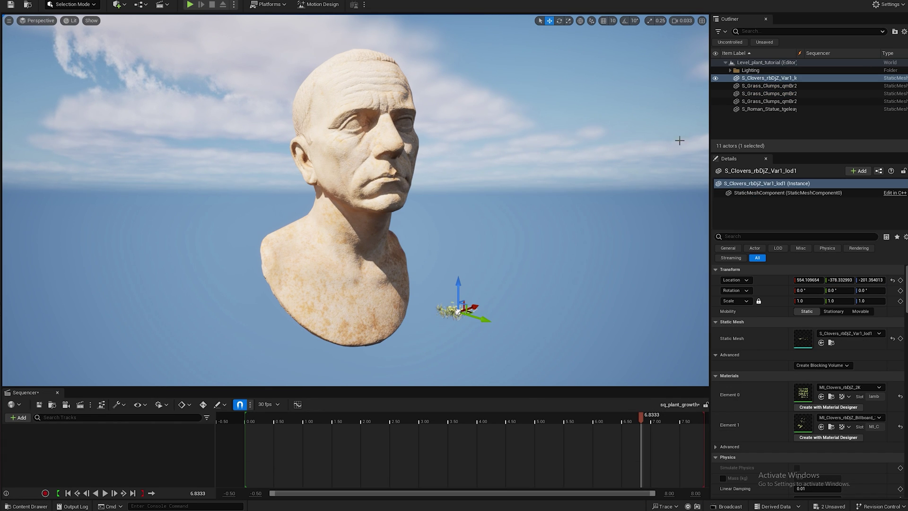
Select the four foliage actors and set their location to 0, 0, 0.
left_click(770, 101, "shift")
left_click(802, 224)
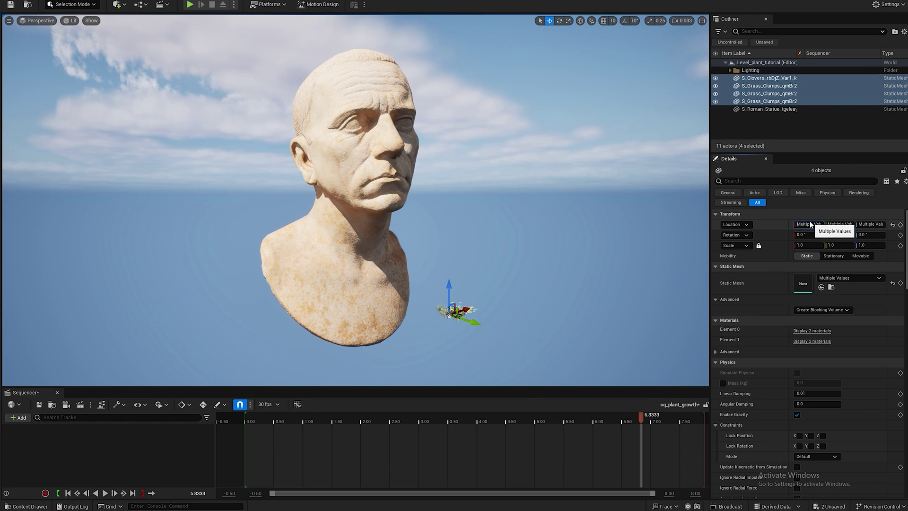
type("0")
key("Return")
left_click(840, 225)
type("0")
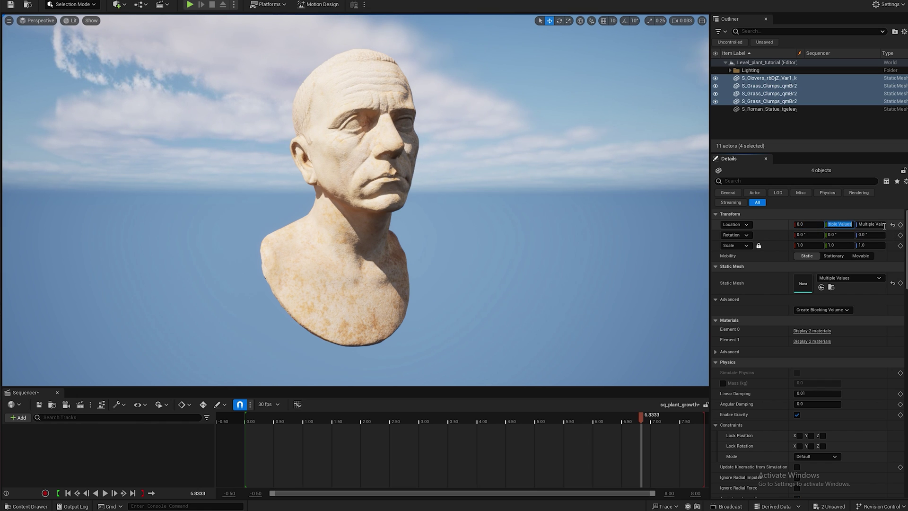
key("Return")
left_click(860, 224)
type("0")
key("Return")
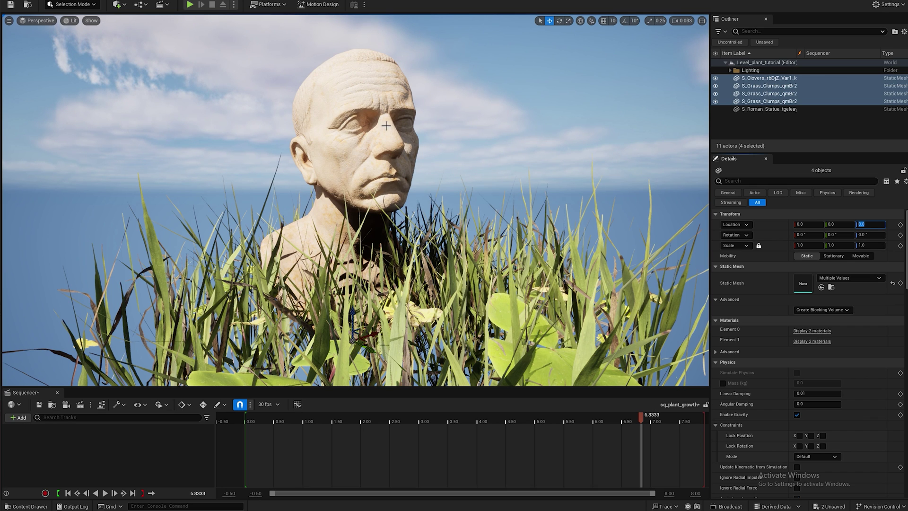
Scale the foliage to 0.1 and nudge it along Y below the bust.
key("Tab")
key("Tab")
key("Tab")
key("Tab")
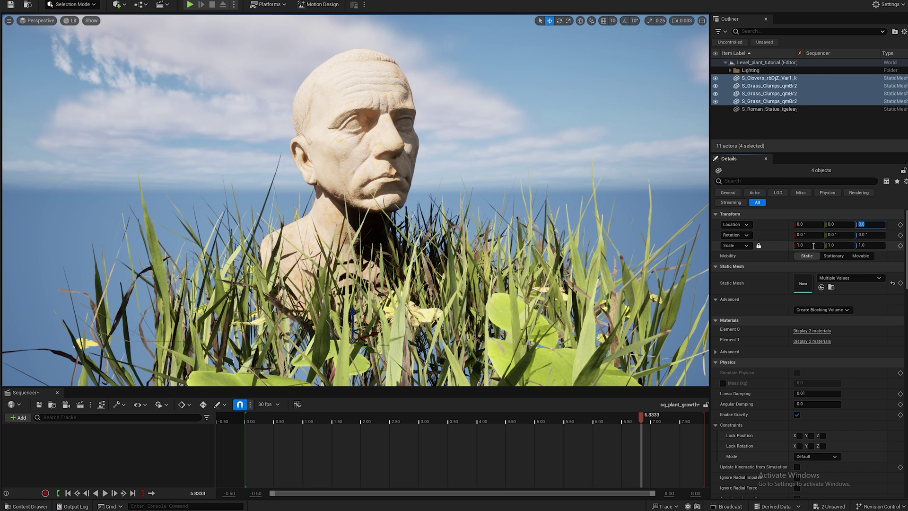
type("0.1")
key("Return")
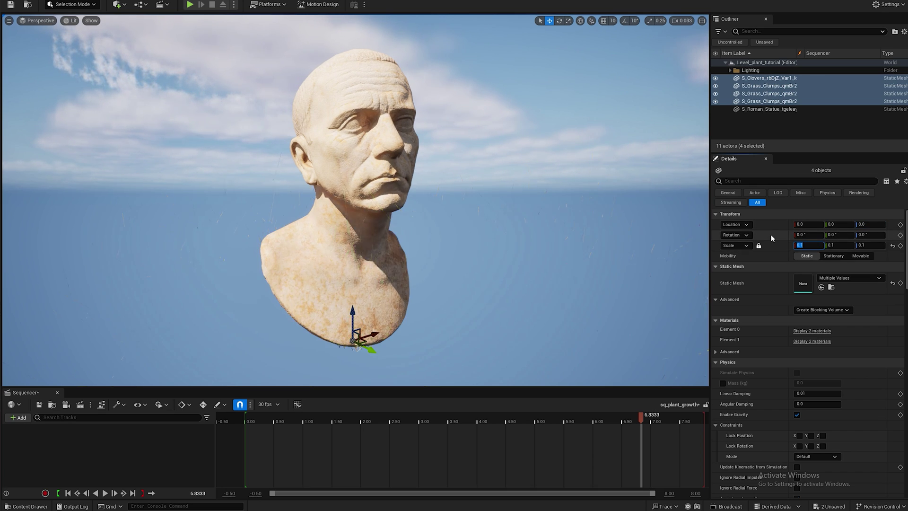
left_click_drag(370, 350, 425, 375)
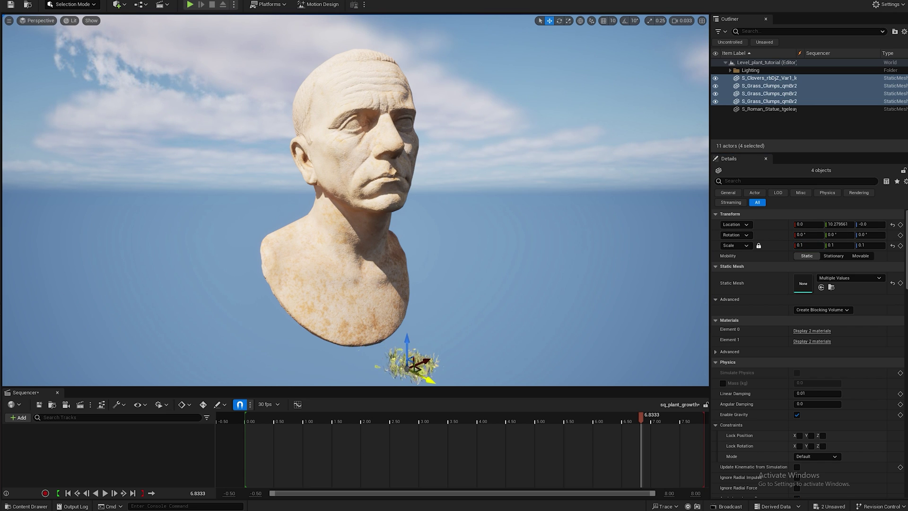
Switch to Motion Design mode and spawn a Cloner actor (Cloner2) in the scene.
left_click(76, 6)
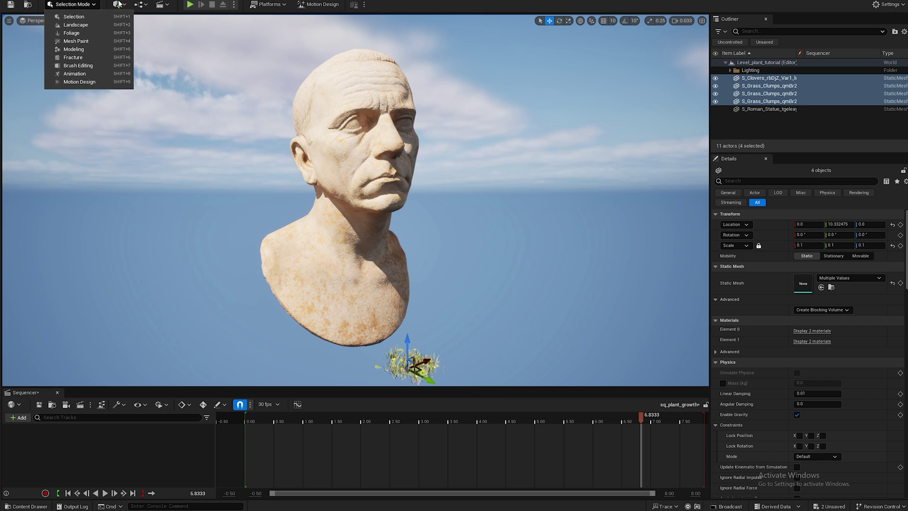
left_click(92, 79)
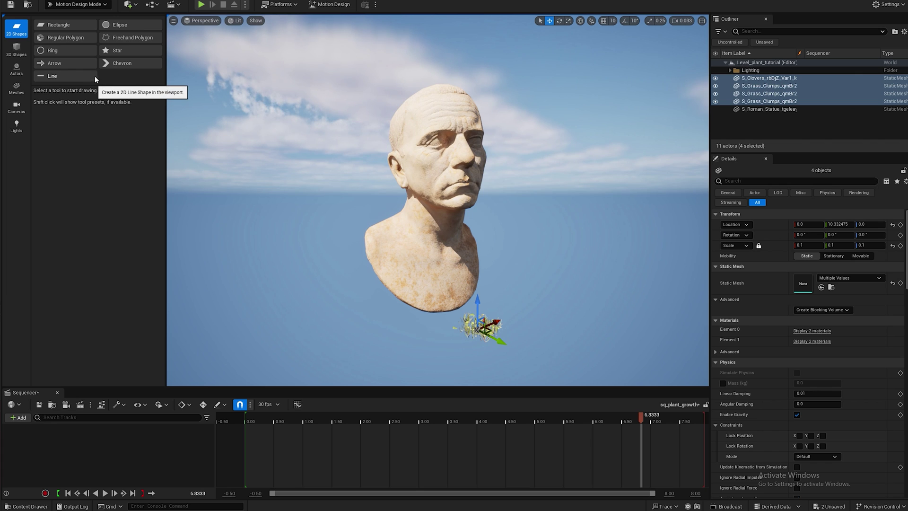
left_click(14, 69)
left_click(59, 37)
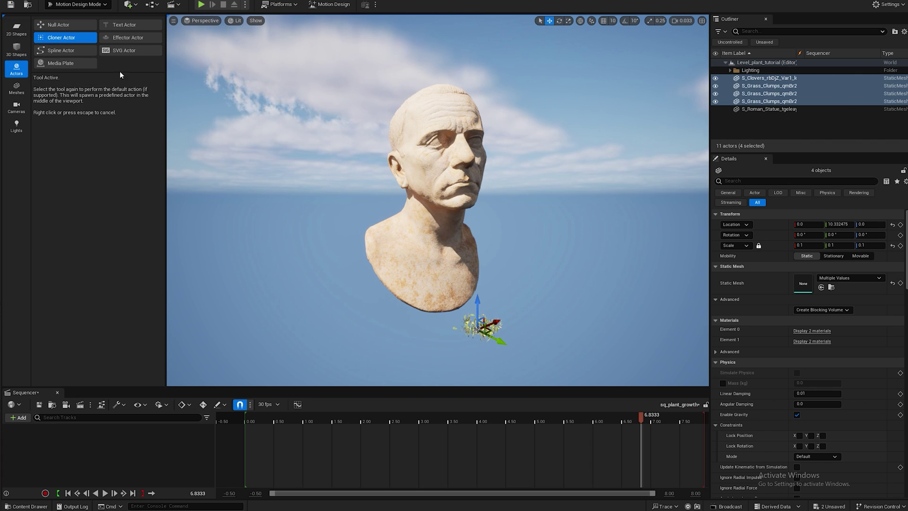
left_click(365, 190)
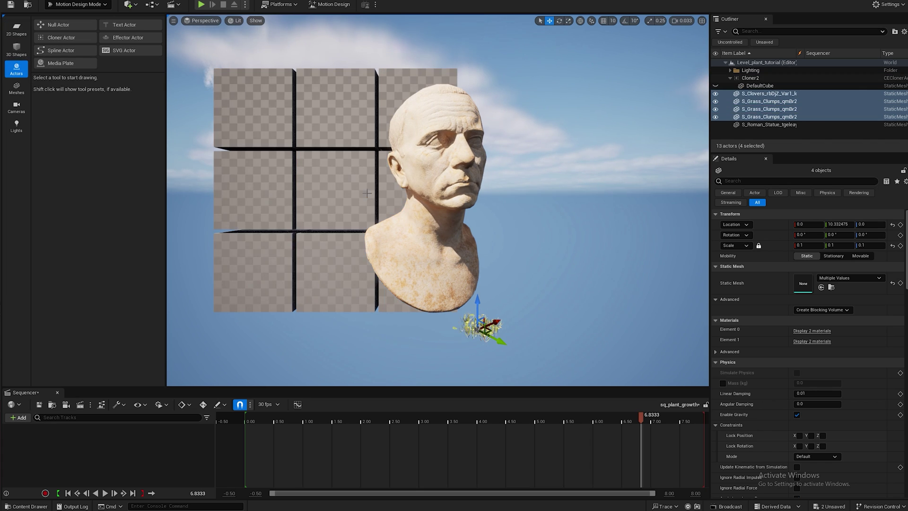
left_click(756, 79)
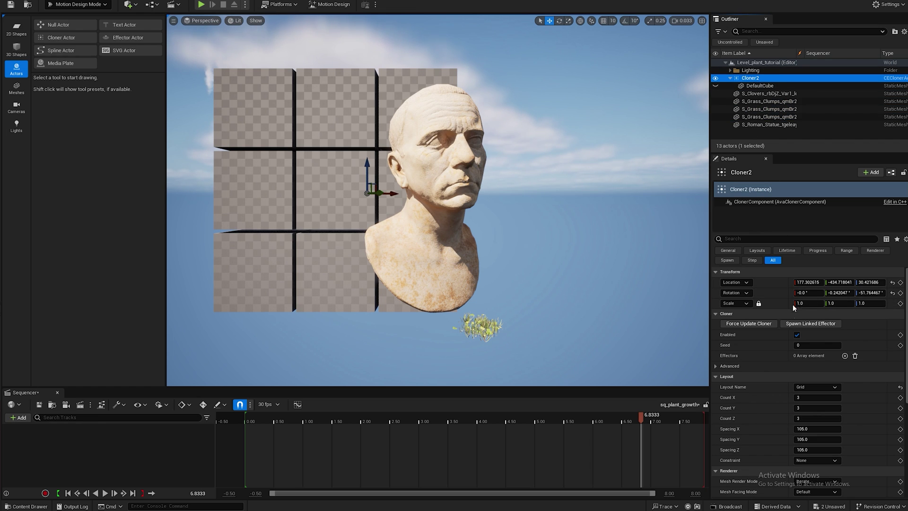
Set Cloner2's location to 0, 0, 0 and its Y and Z rotation to 0.
left_click(808, 281)
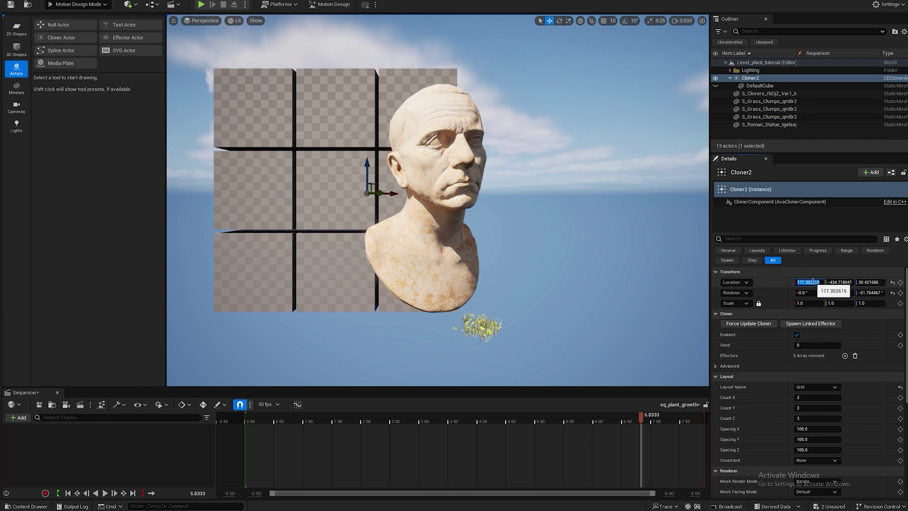
type("0")
key("Tab")
type("0")
key("Tab")
type("0")
key("Return")
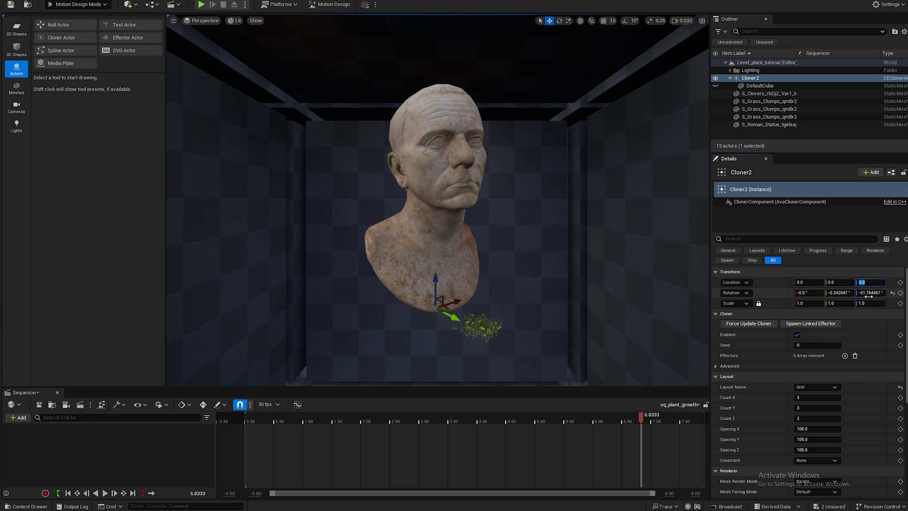
left_click(869, 293)
type("0")
key("Return")
left_click(839, 292)
type("0")
key("Return")
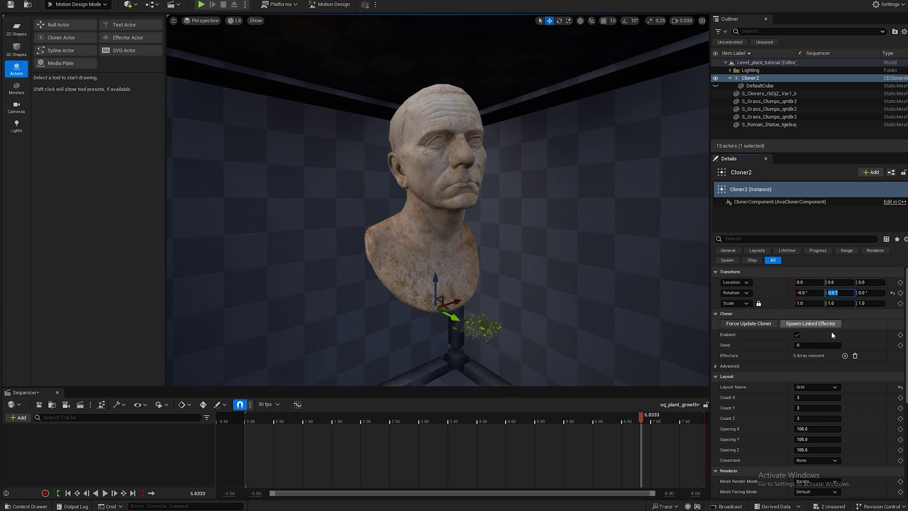
Delete Cloner2's DefaultCube child, then select the four foliage actors.
left_click(760, 86)
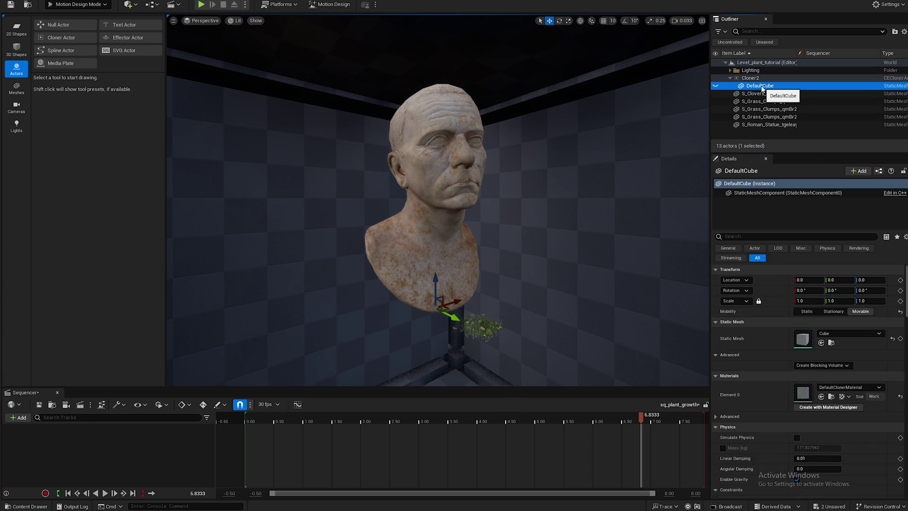
key("Delete")
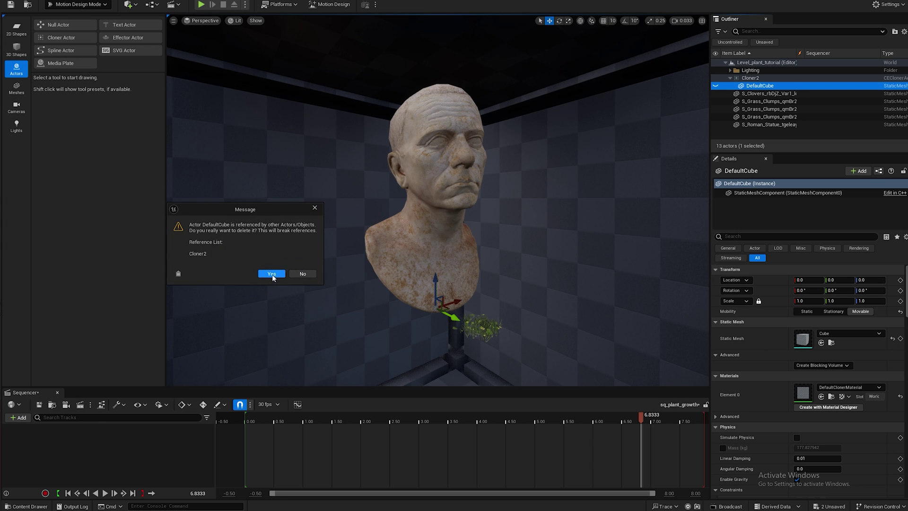
left_click(272, 273)
left_click(775, 87)
left_click(773, 109, "shift")
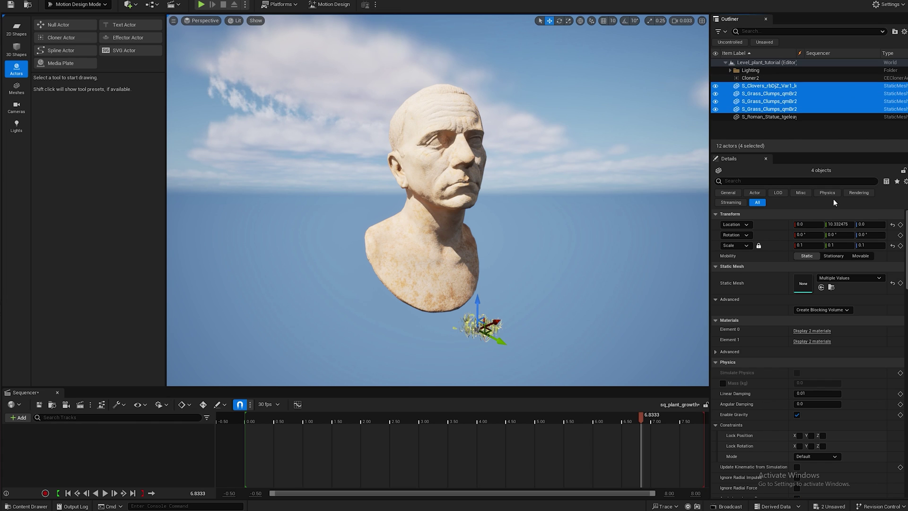
Make the foliage actors Movable and parent them under Cloner2.
left_click(860, 256)
left_click_drag(754, 96, 750, 79)
left_click(750, 78)
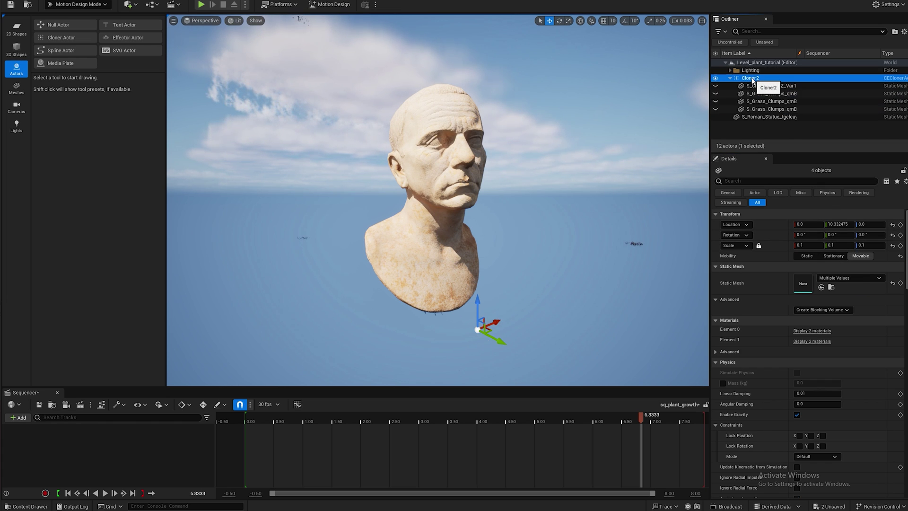
Set Cloner2's layout to Mesh sampling the Roman statue, with Location Z 0.01.
left_click(818, 385)
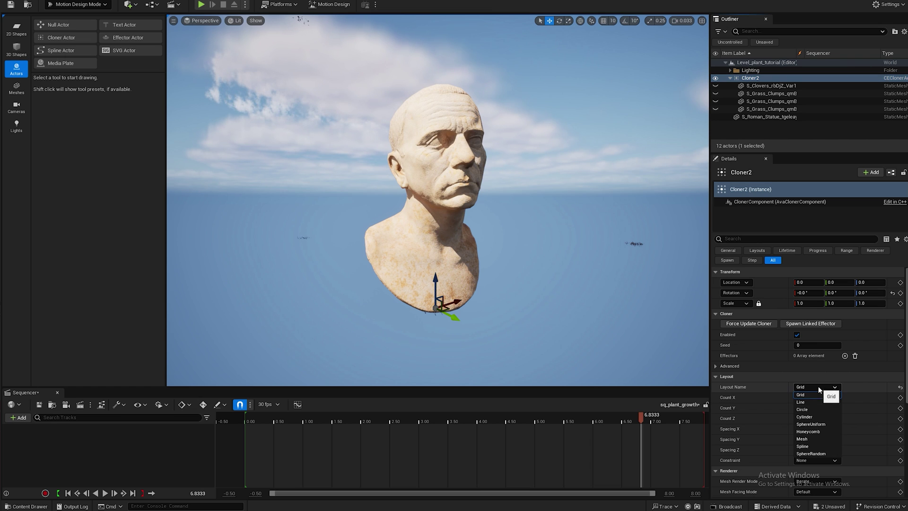
left_click(804, 436)
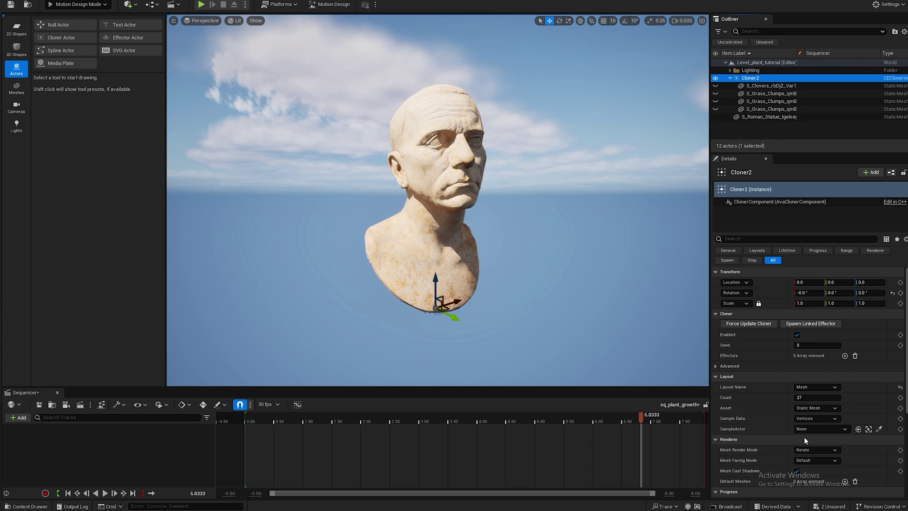
left_click(879, 428)
left_click(416, 218)
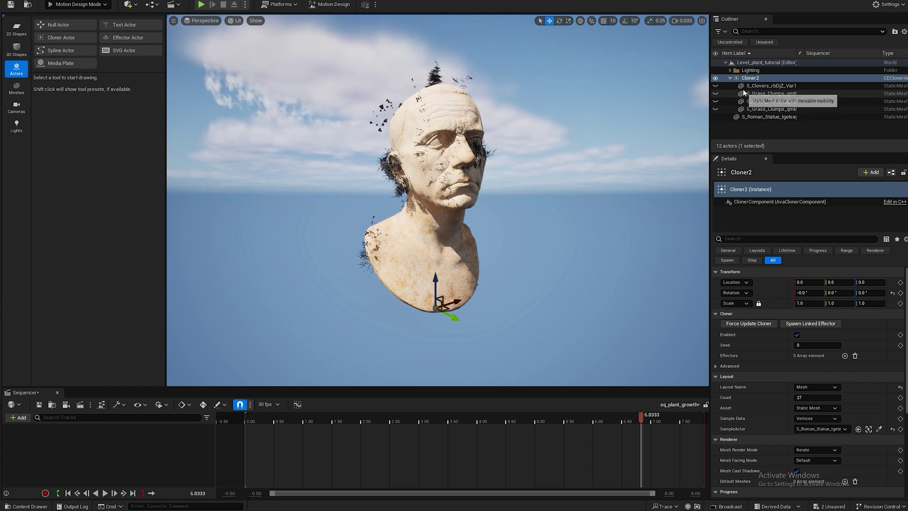
left_click(866, 282)
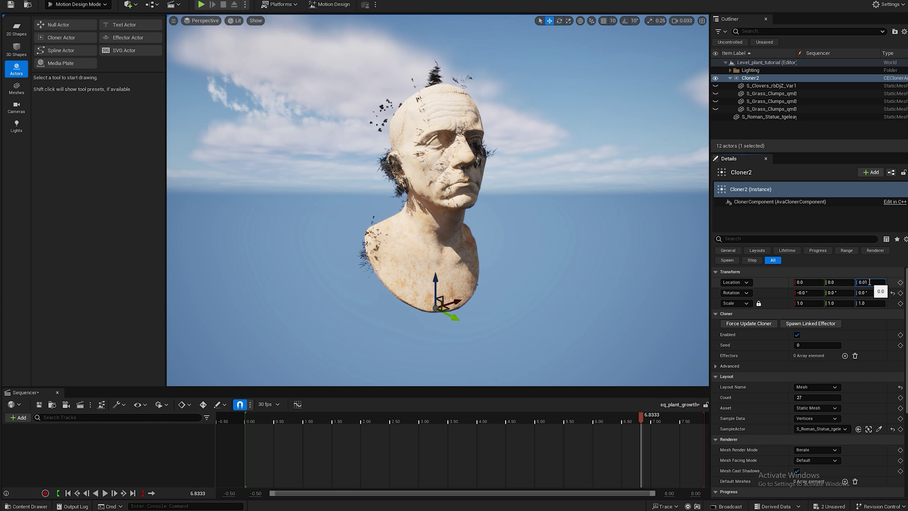
key("Return")
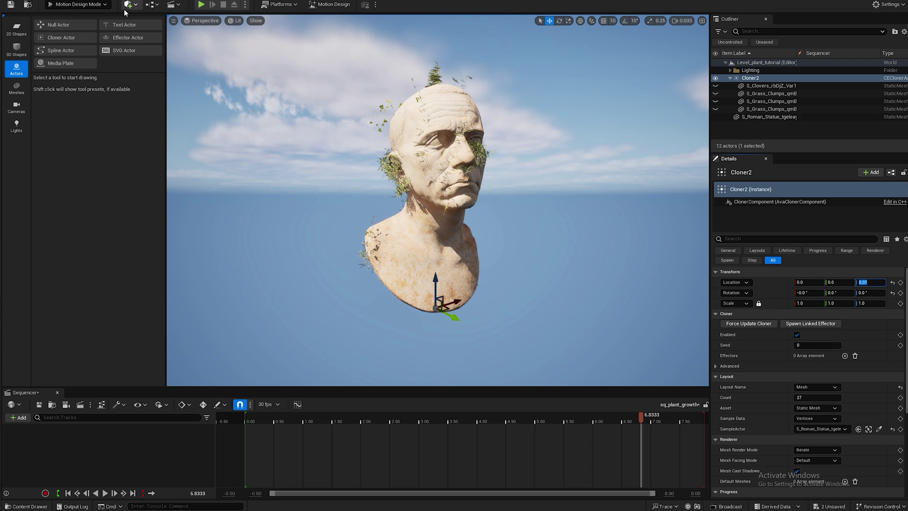
Place a new effector and rename it EffectorRoation.
left_click(119, 38)
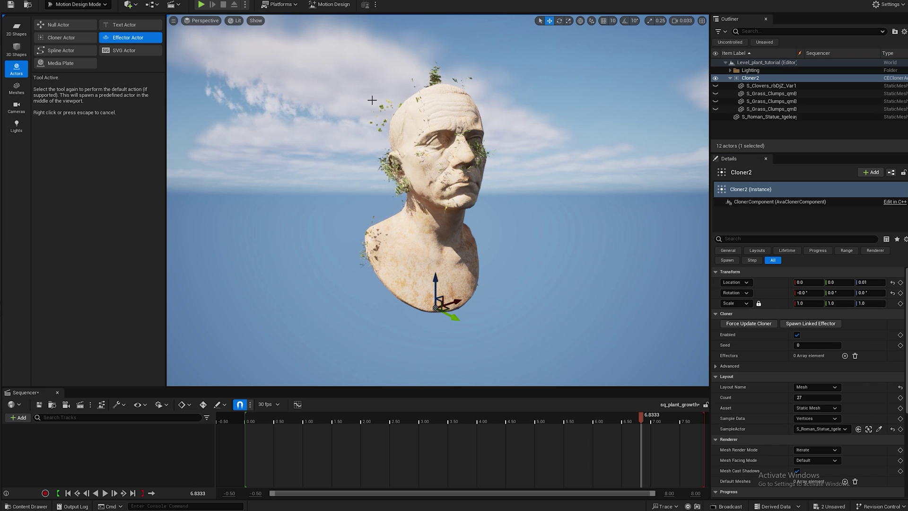
left_click(382, 207)
left_click(756, 116)
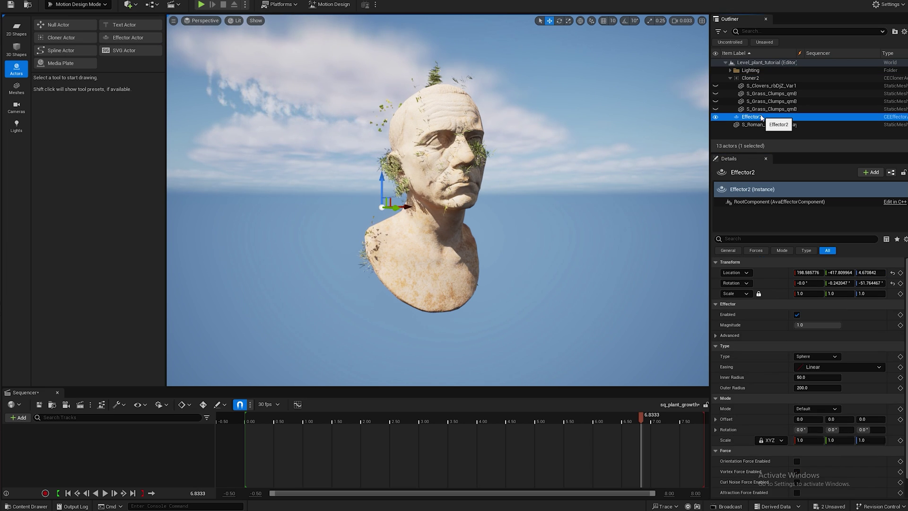
left_click(758, 117)
left_click(767, 116)
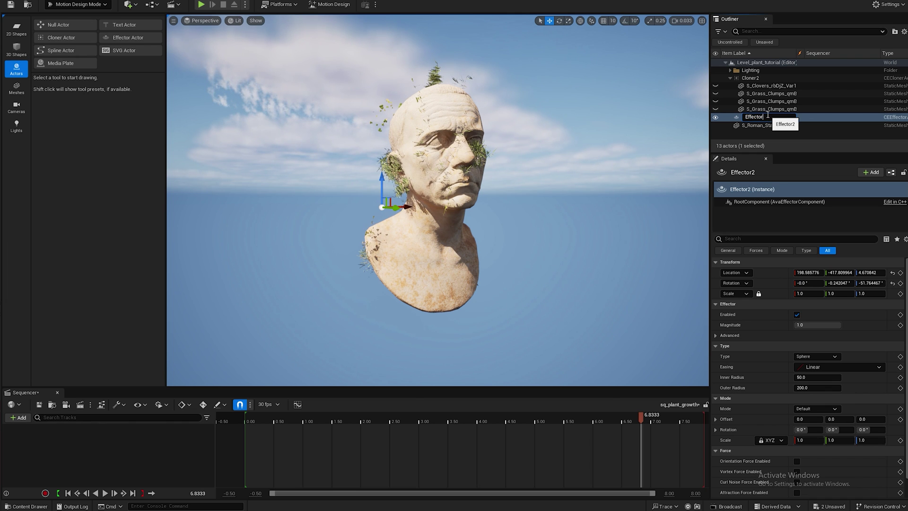
type("Roation")
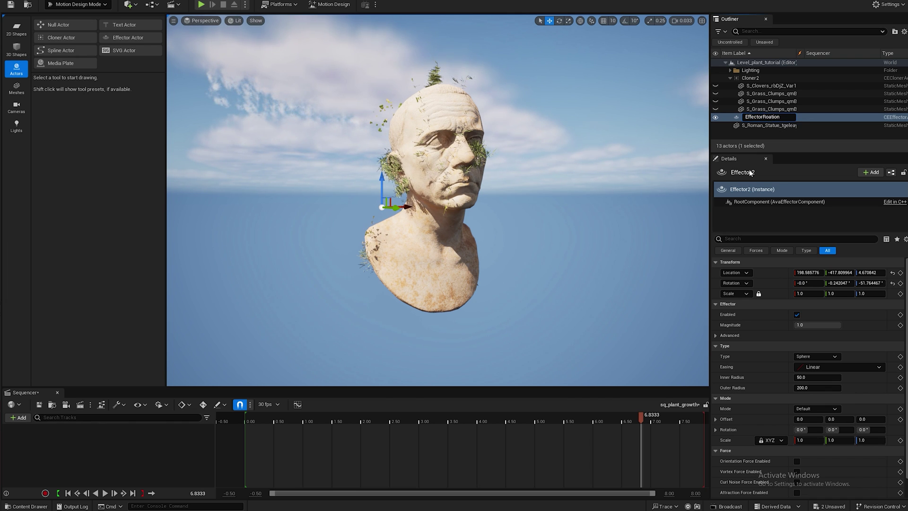
key("Return")
Set the effector type to Unbound with a -90° Y rotation offset.
left_click(823, 357)
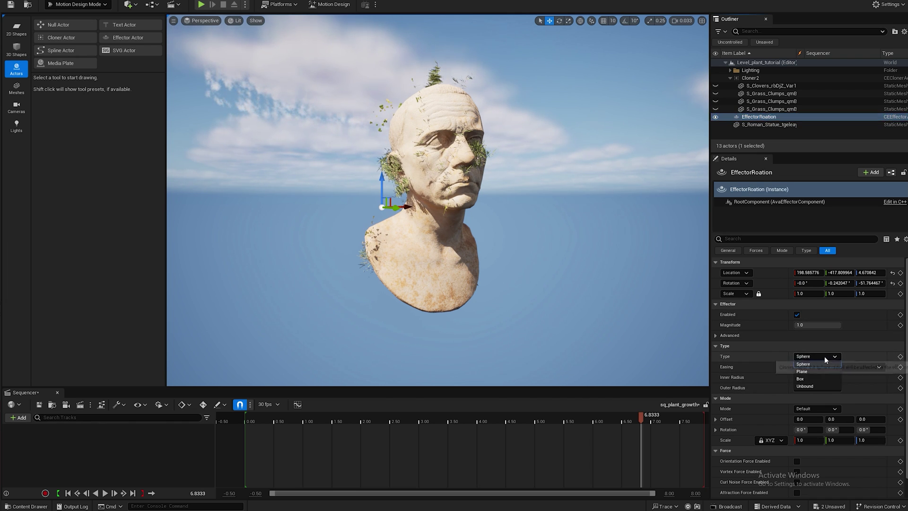
left_click(810, 376)
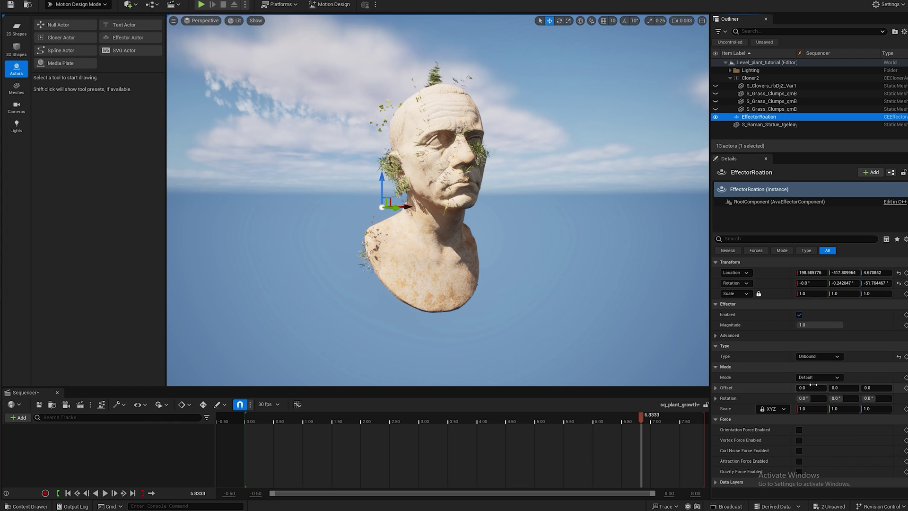
left_click(841, 397)
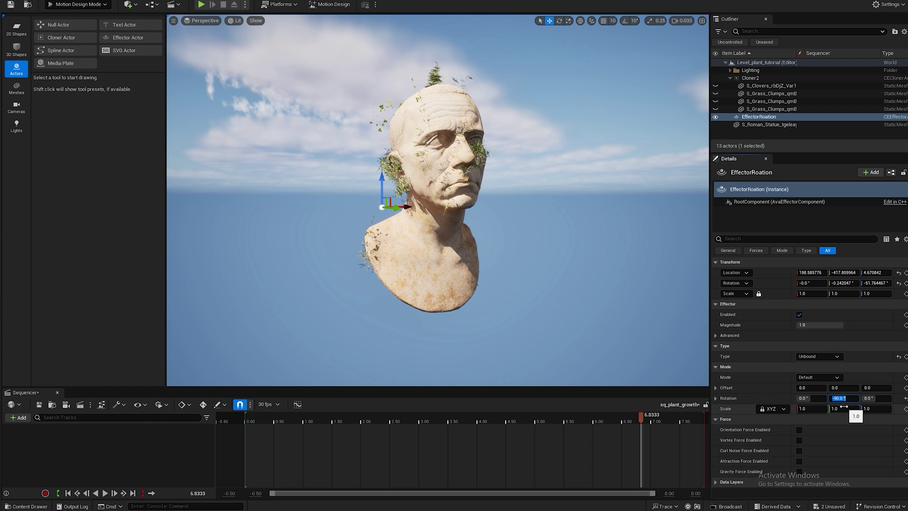
left_click(756, 79)
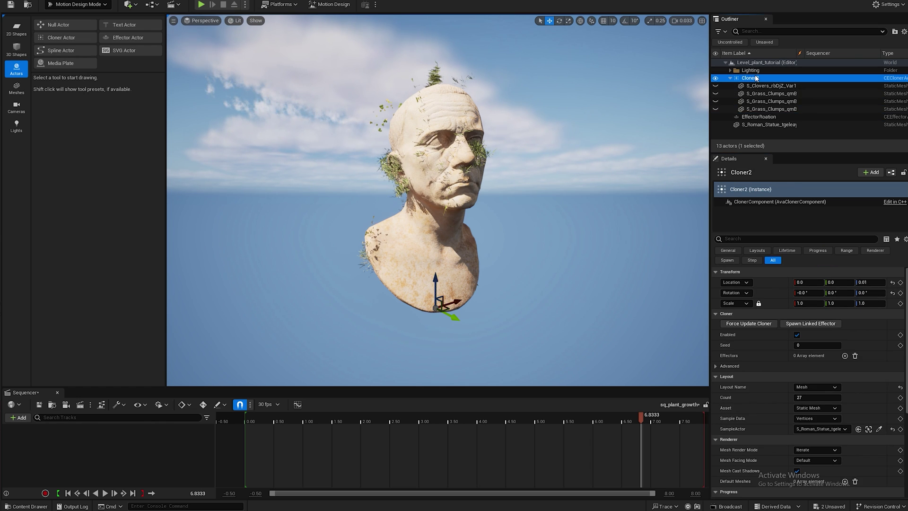
Add EffectorRoation to Cloner2's effectors list.
left_click(844, 356)
left_click(831, 366)
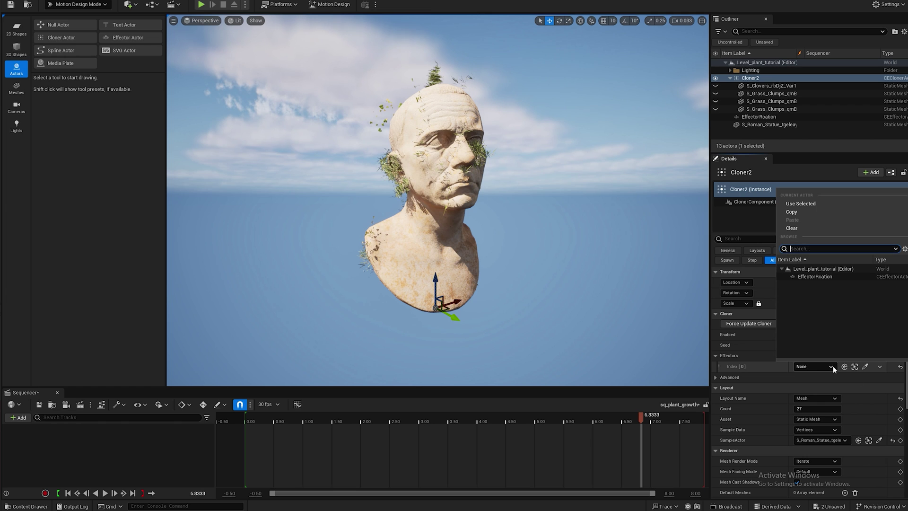
left_click(804, 277)
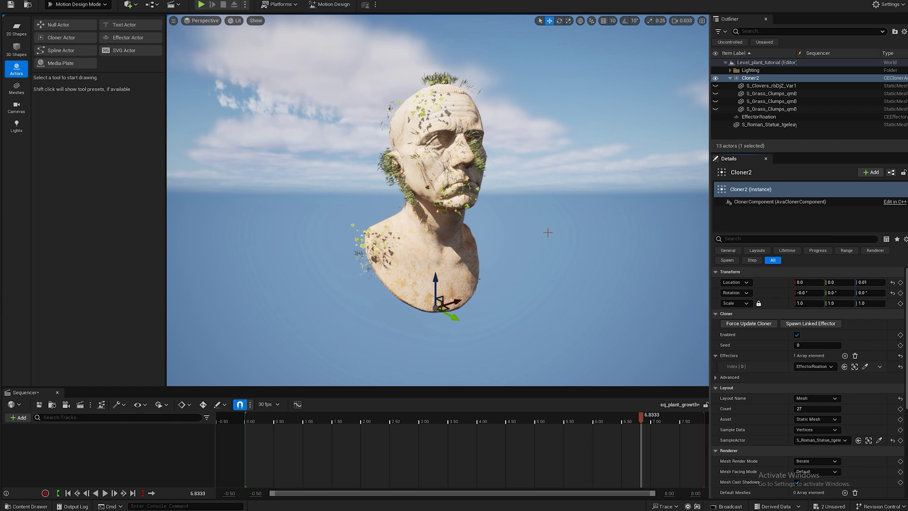
Set Cloner2's clone count to 4000 after trying 200 and 300.
left_click(808, 409)
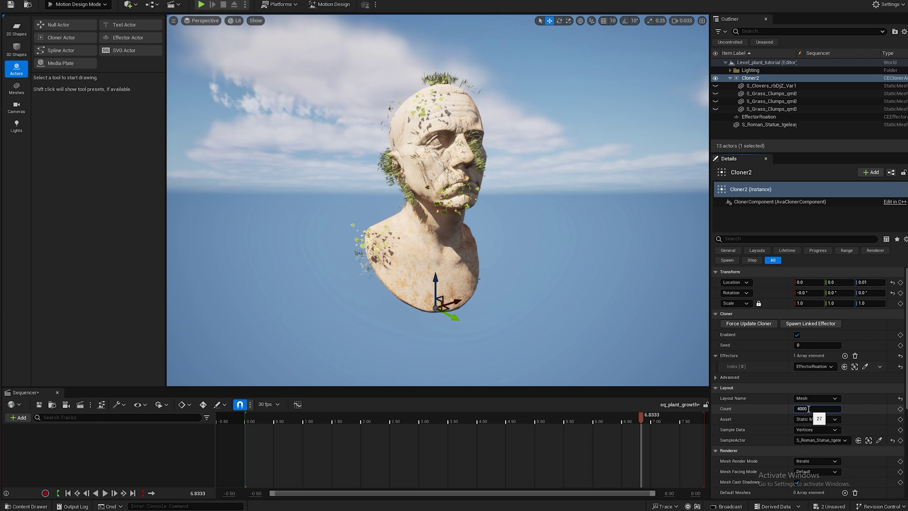
key("Return")
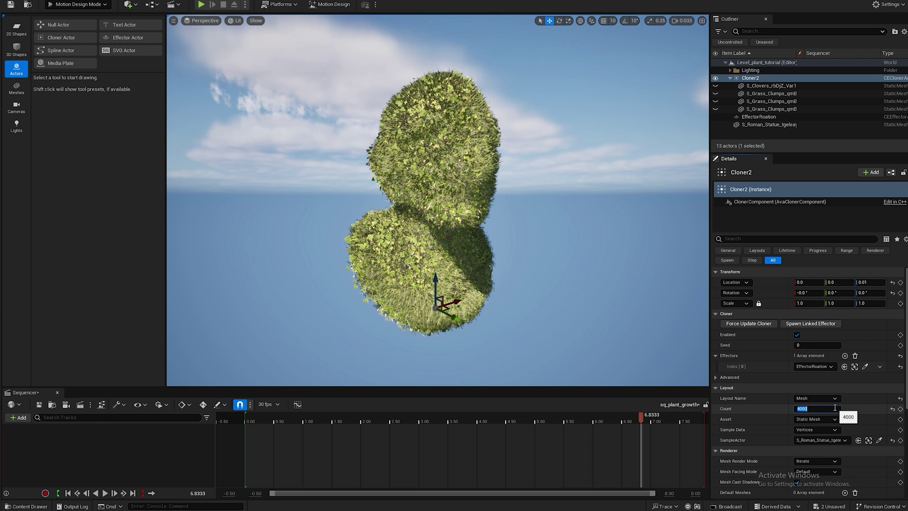
type("200")
key("Return")
type("3")
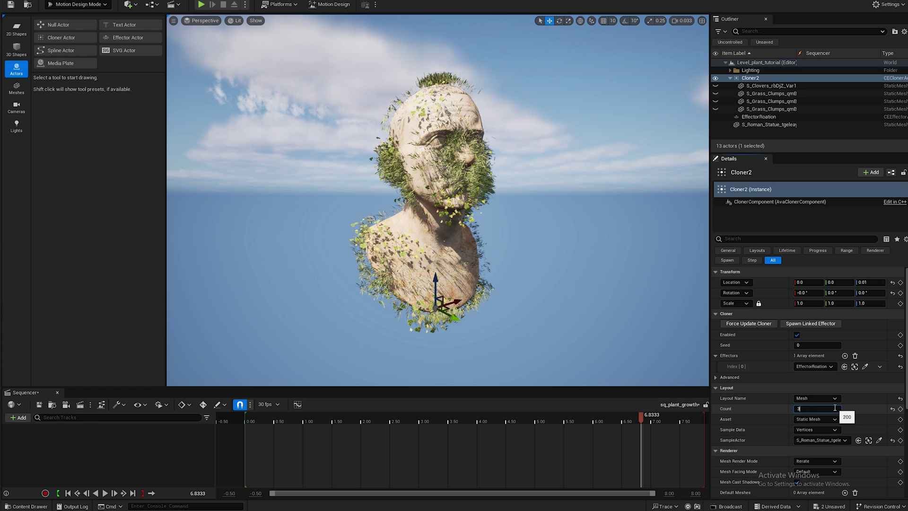
type("00")
key("Return")
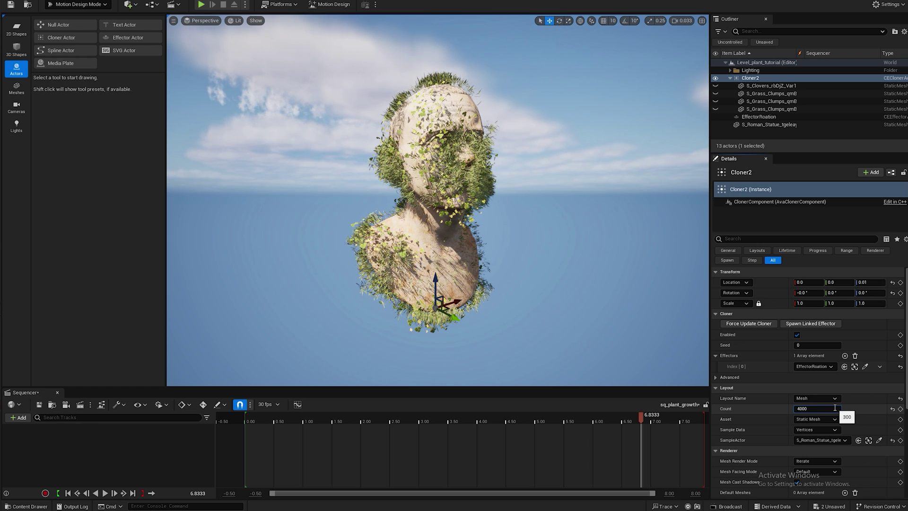
type("4000")
key("Return")
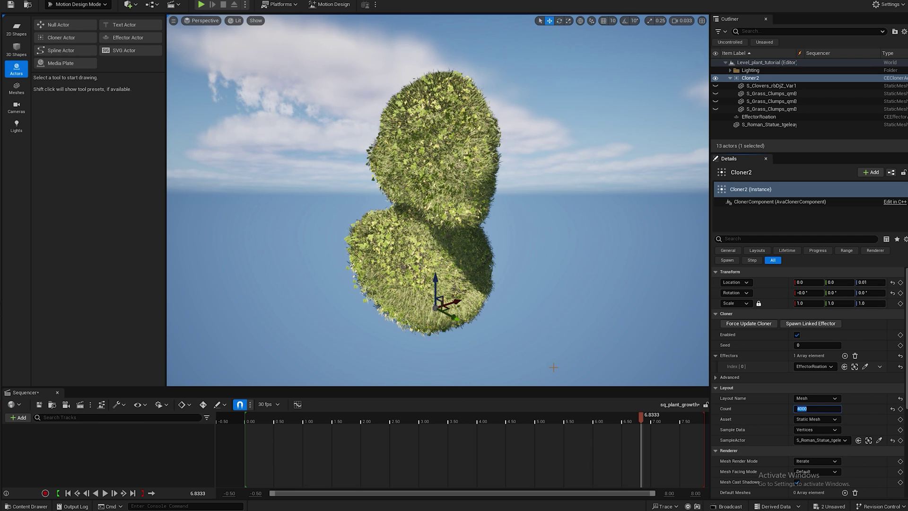
left_click(118, 37)
Place a second effector and rename it Effector_aniamtion.
left_click(341, 168)
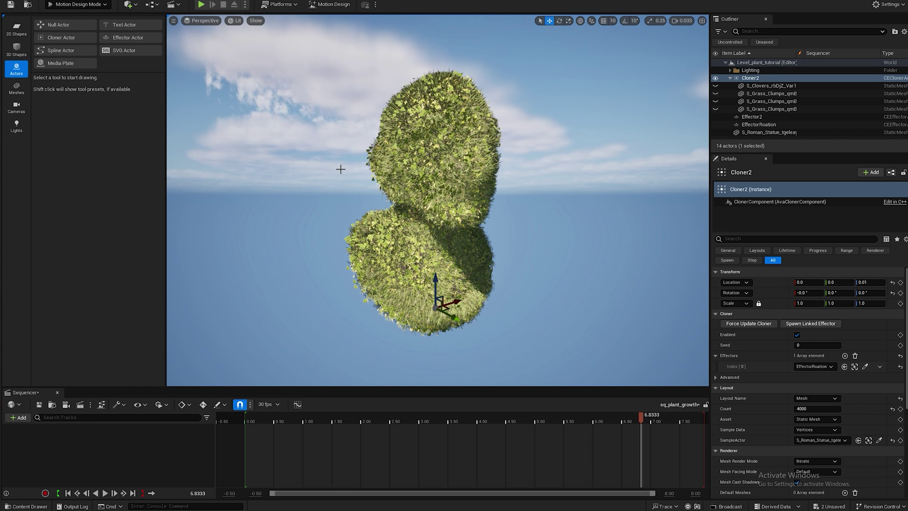
left_click(753, 118)
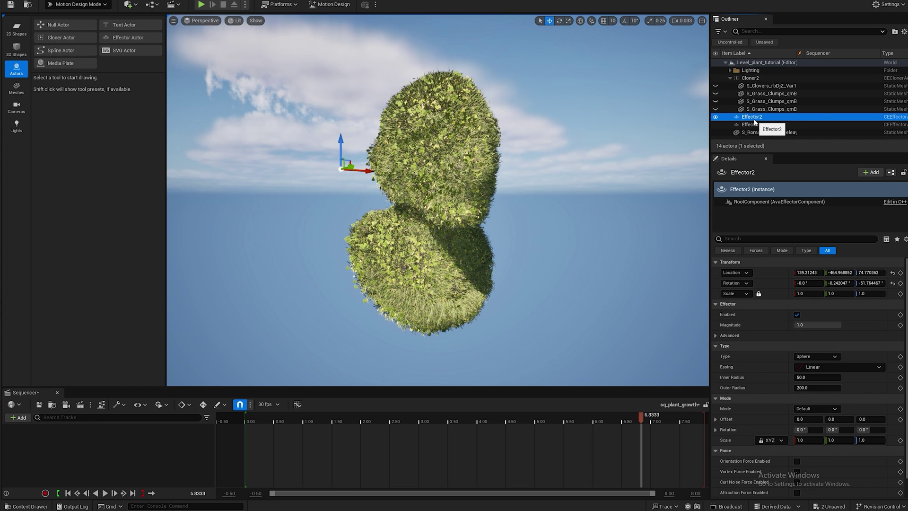
left_click(754, 120)
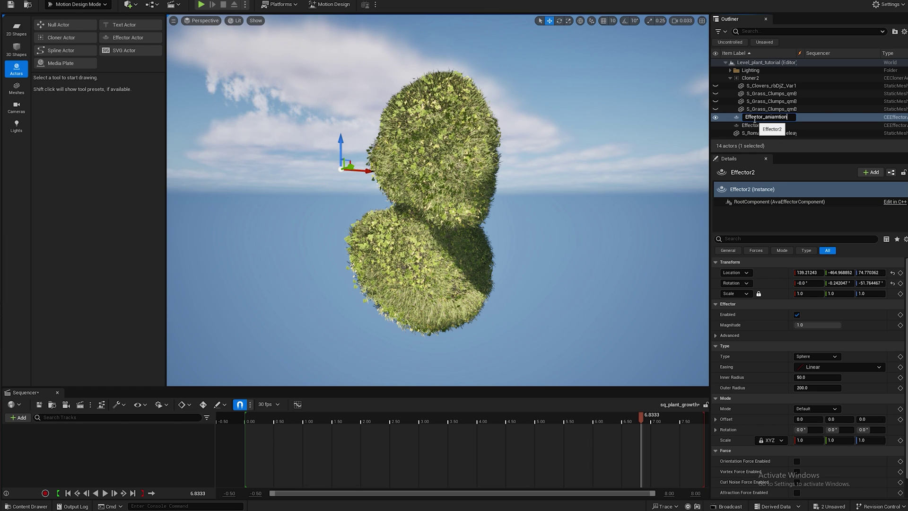
left_click(832, 357)
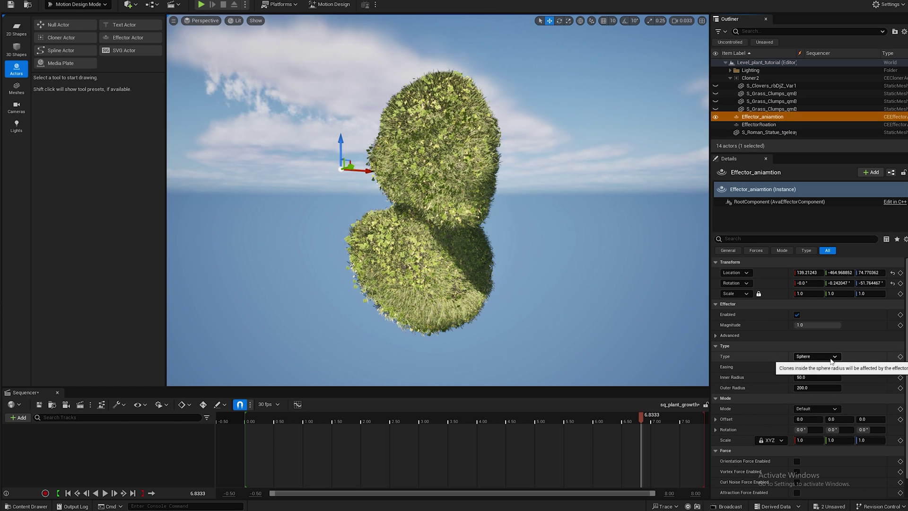
Make Effector_aniamtion a Plane effector with In Out Cubic easing.
left_click(832, 357)
left_click(811, 371)
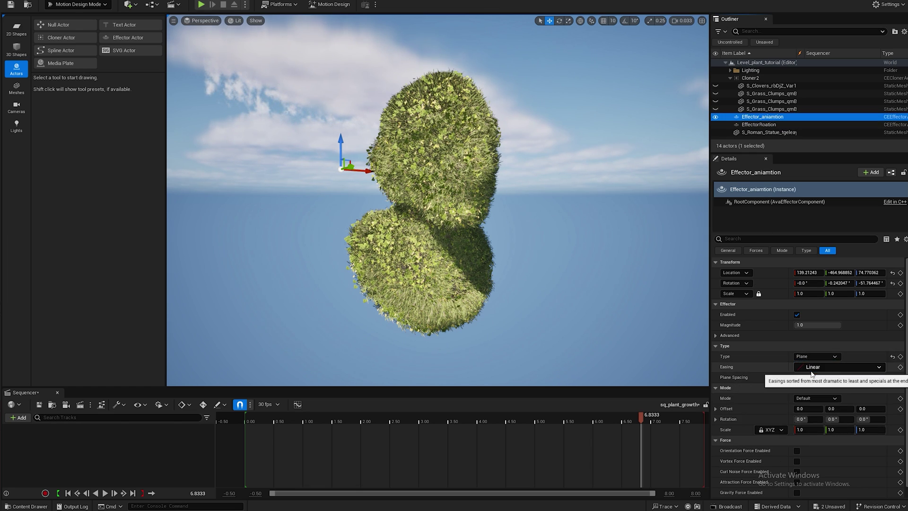
left_click(818, 367)
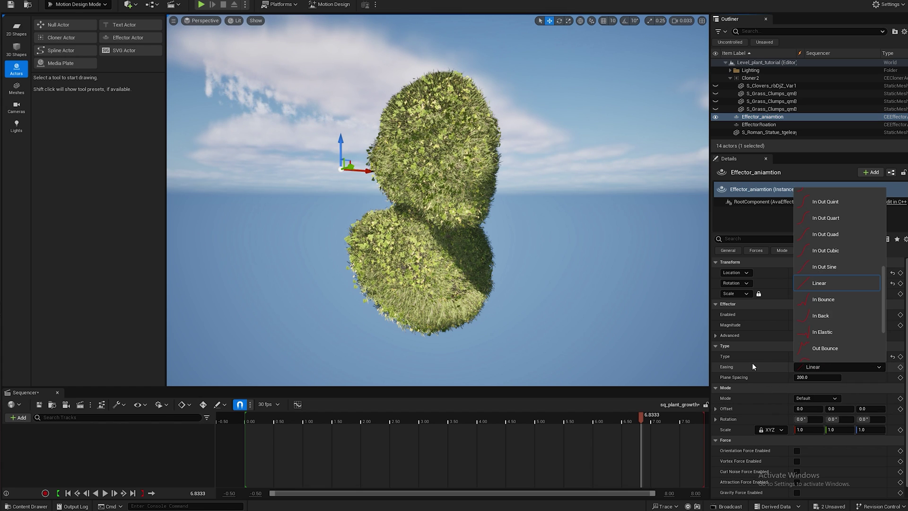
left_click(825, 250)
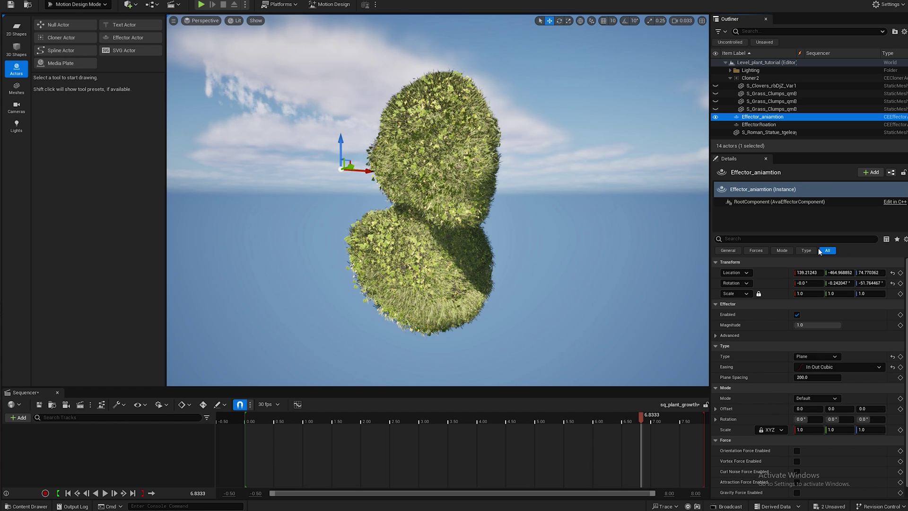
left_click(813, 366)
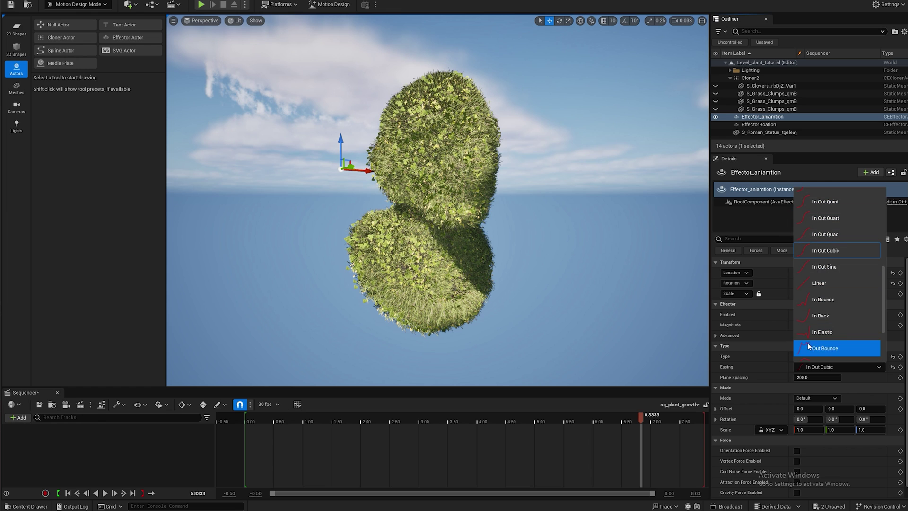
left_click(779, 372)
Set the effector's mode scale to 0 on all axes.
left_click(800, 429)
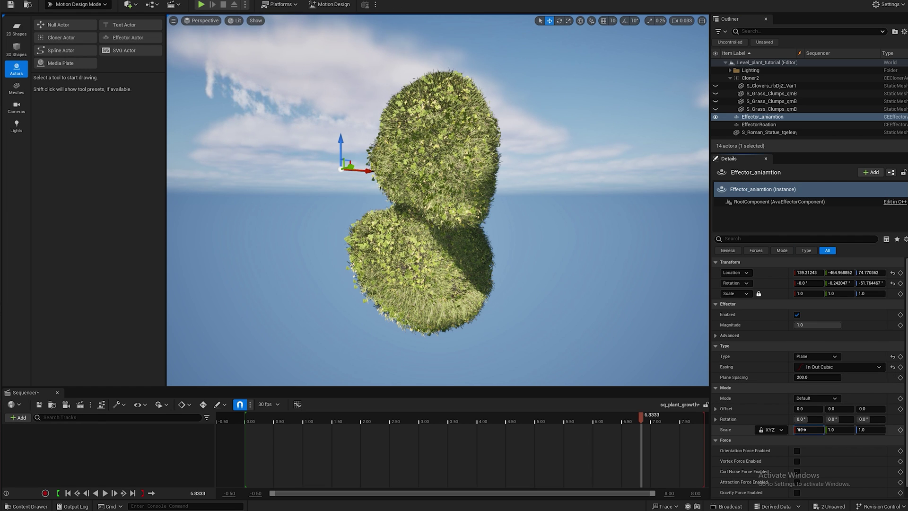
type("0")
key("Return")
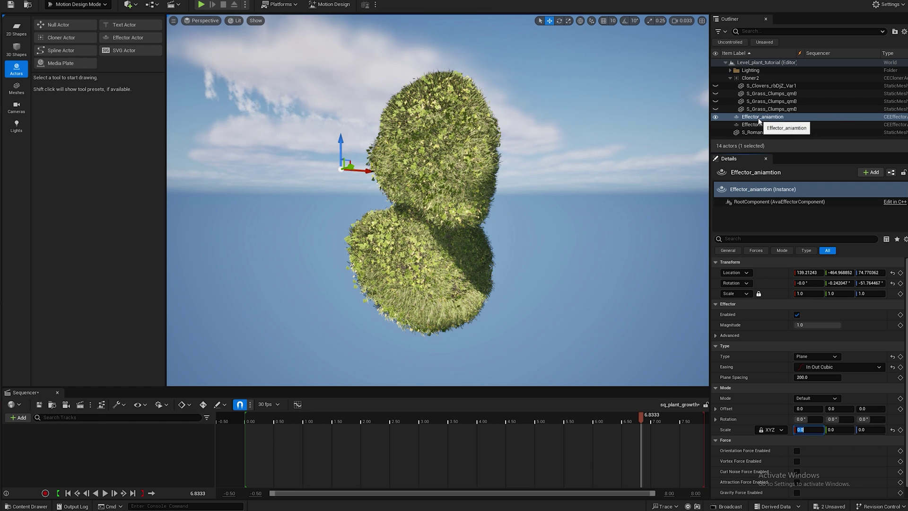
left_click(751, 78)
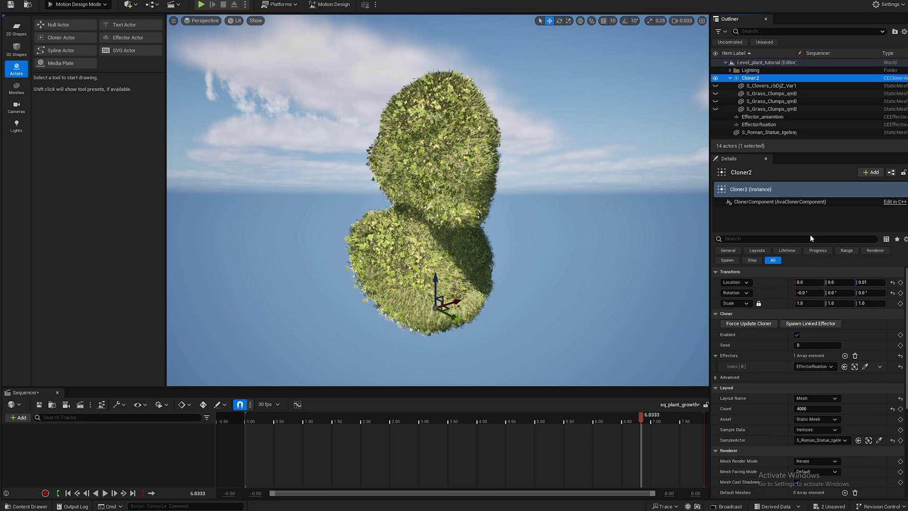
Add Effector_aniamtion as Cloner2's second effector.
left_click(844, 355)
left_click(830, 378)
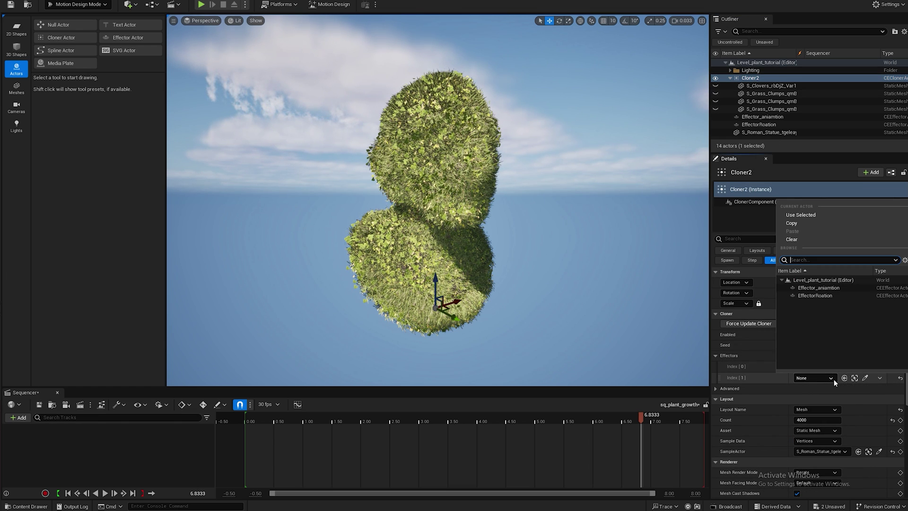
left_click(841, 288)
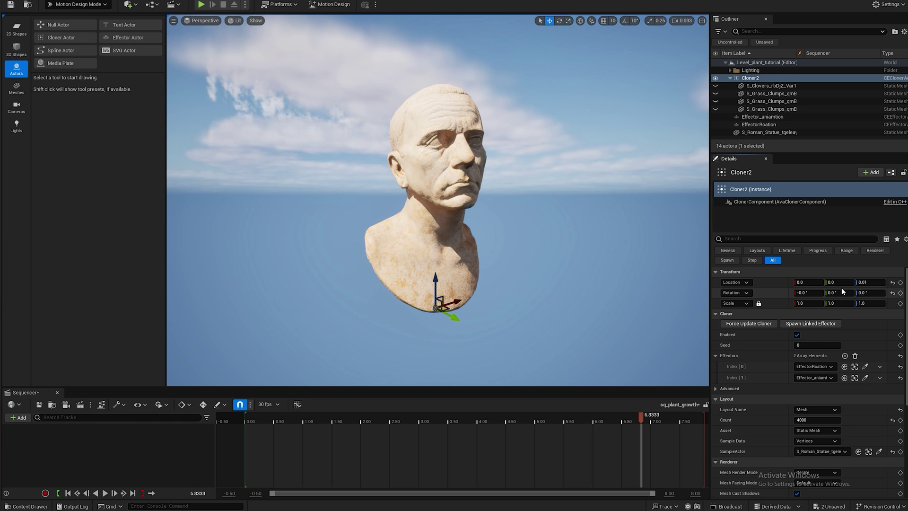
Lower Effector_aniamtion, then set its location to 0, 0, 0.
left_click(751, 117)
left_click_drag(340, 142, 339, 216)
left_click(813, 272)
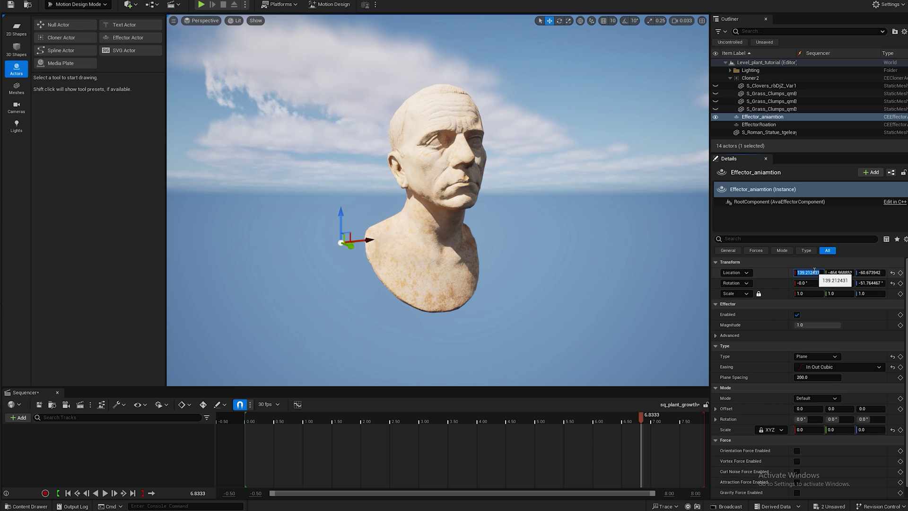
type("0")
key("Tab")
type("0")
key("Tab")
type("0")
key("Return")
Zero the effector's rotation and set its scale to 0.1.
key("Tab")
key("Tab")
type("0")
key("Tab")
type("0")
key("Tab")
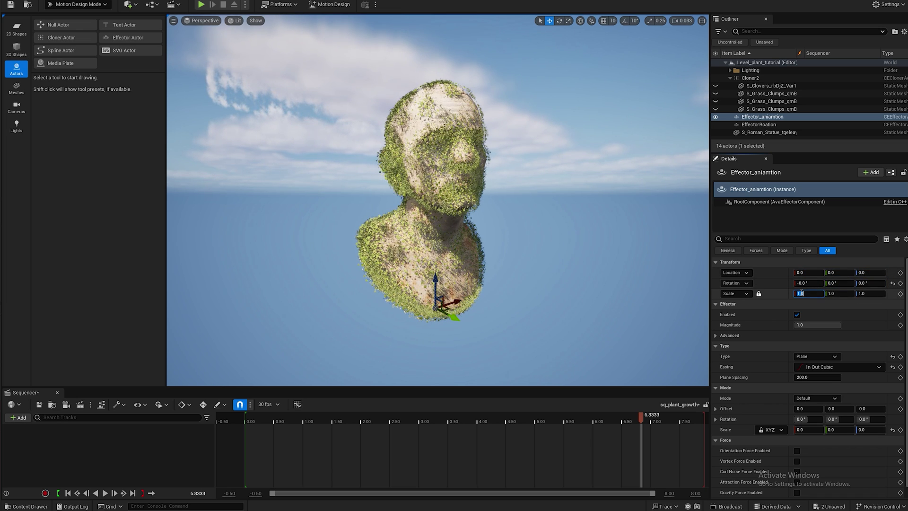
type("0.1")
key("Return")
scroll(337, 259, "down", 3)
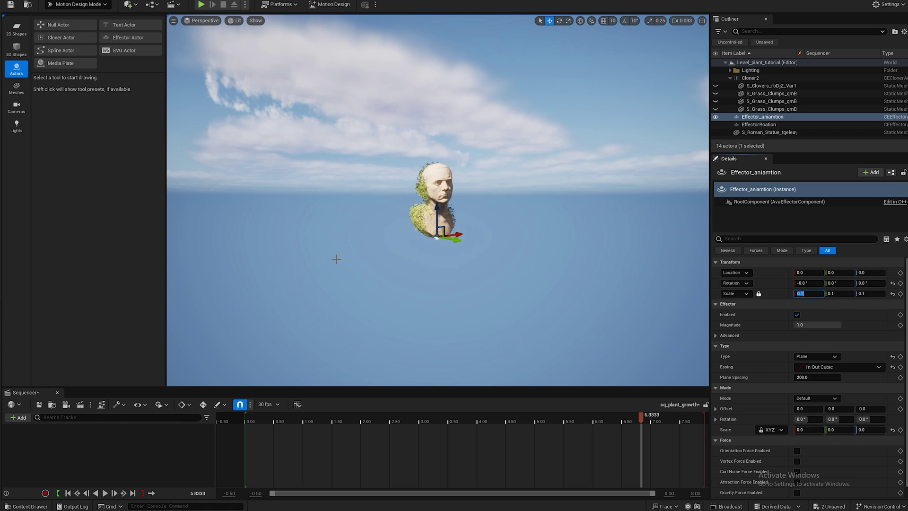
Select and frame the effector plane, sliding it so grass leaves the face.
left_click(337, 258)
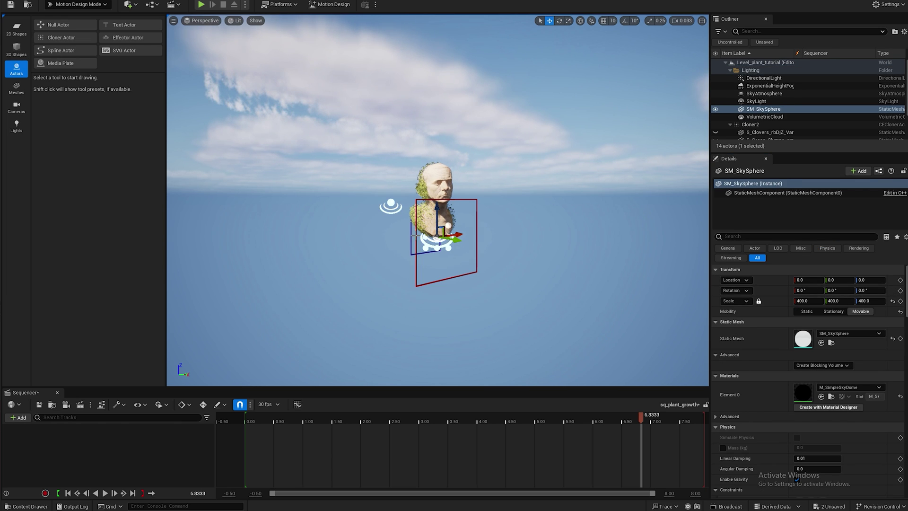
left_click(414, 235)
key("f")
left_click_drag(439, 296, 458, 311)
left_click_drag(506, 345, 434, 252)
Tilt the effector plane to about 66.8° and reposition it through the head.
key("e")
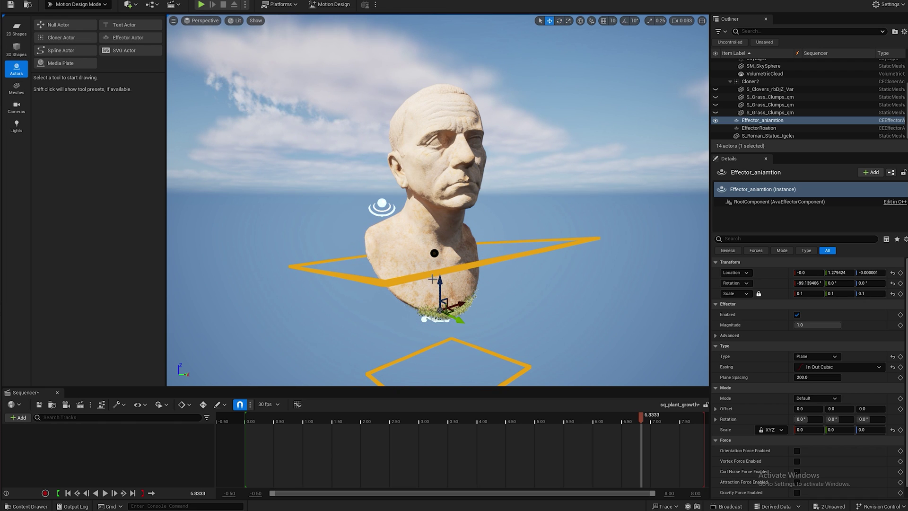
left_click_drag(442, 283, 440, 111)
key("e")
left_click_drag(434, 71, 455, 174)
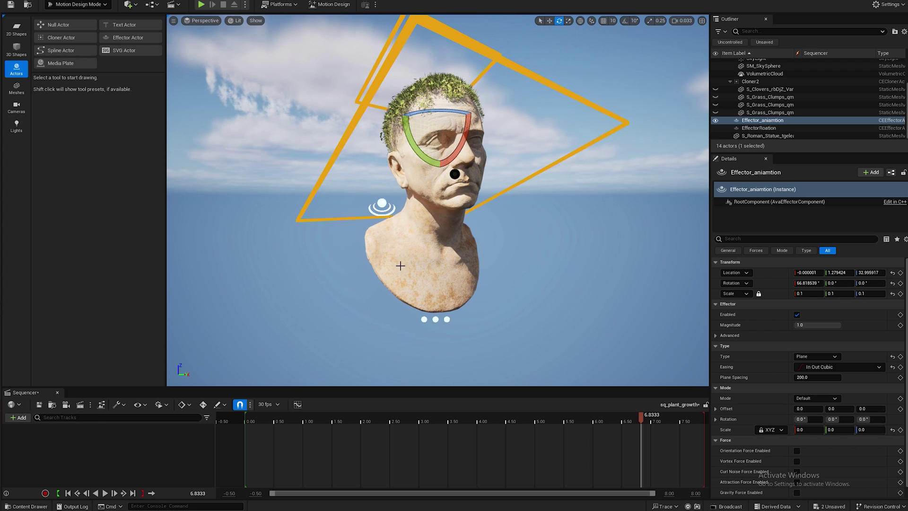
left_click_drag(400, 266, 444, 169, "alt")
key("w")
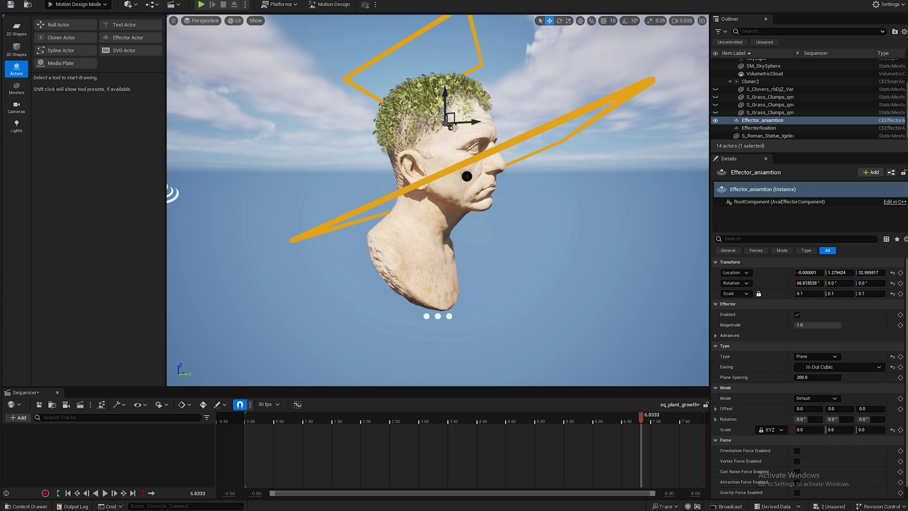
left_click_drag(452, 126, 449, 138)
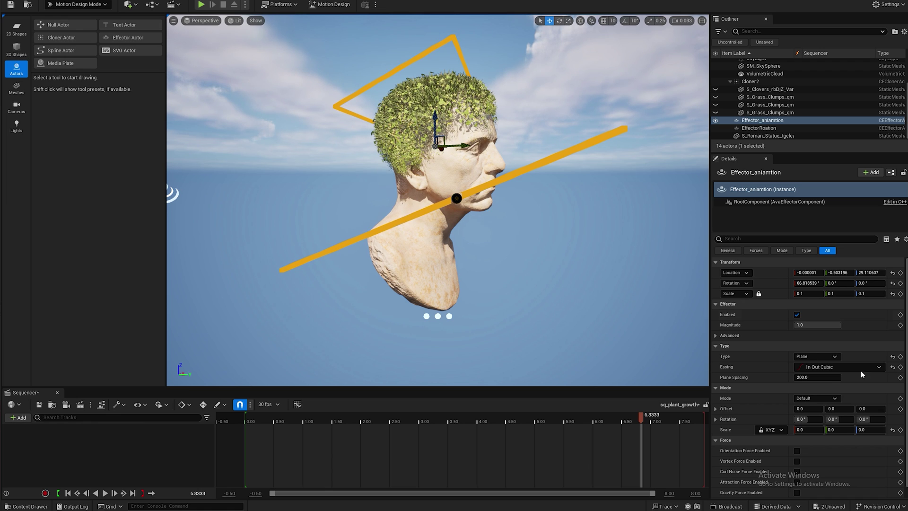
Set Plane Spacing to 150 and lift the effector above the head.
left_click_drag(832, 376, 850, 376)
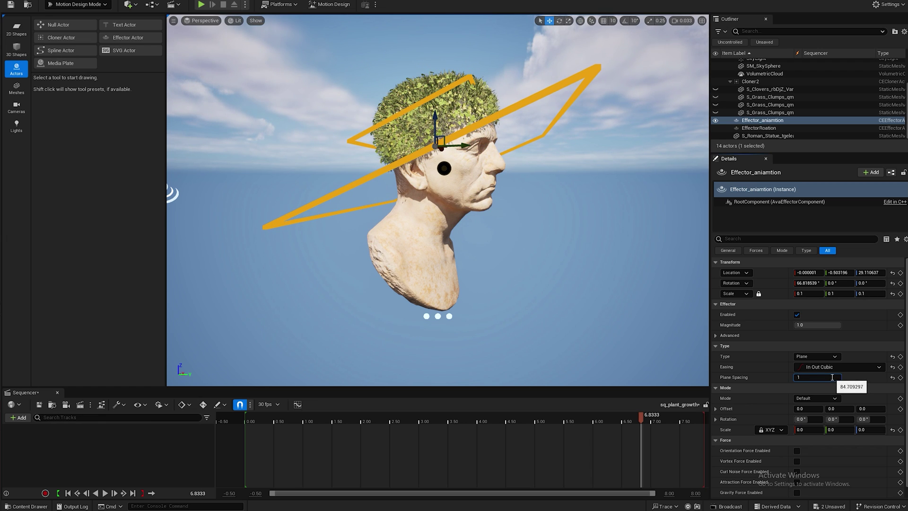
type("150")
key("Return")
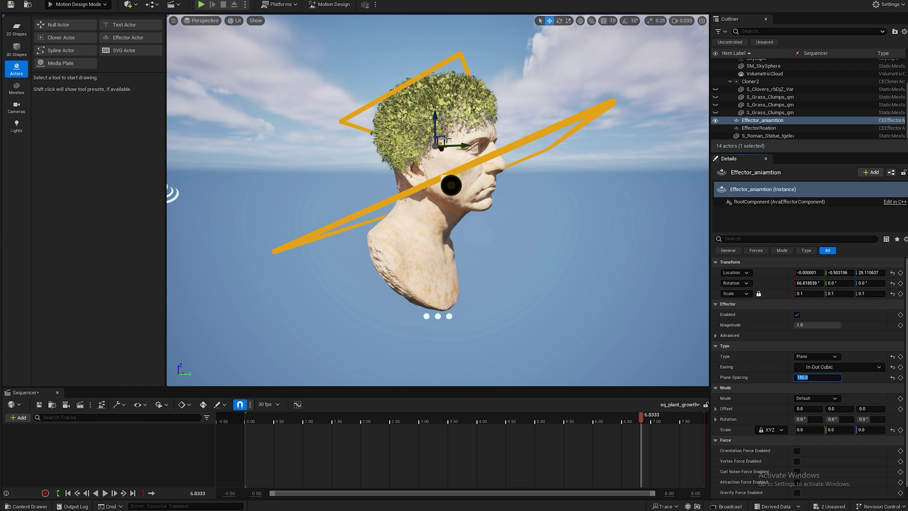
middle_click_drag(437, 199, 423, 198)
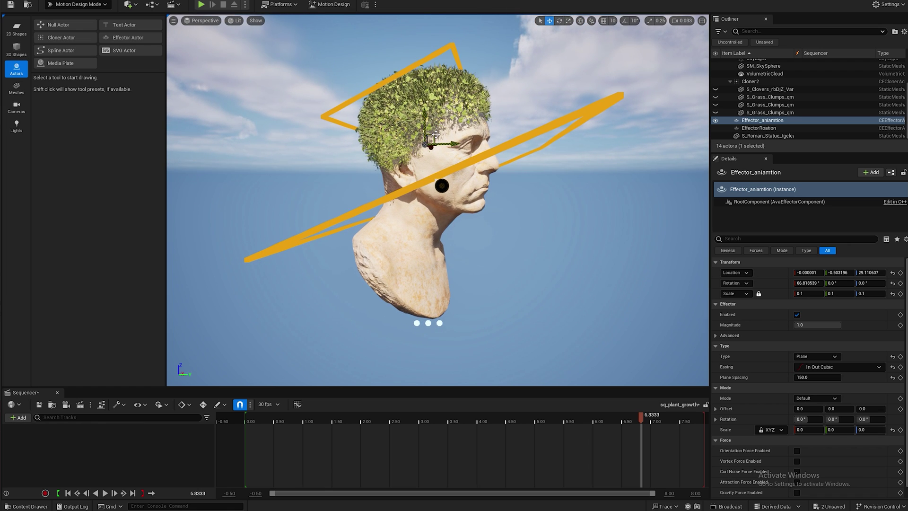
left_click_drag(435, 135, 406, 50)
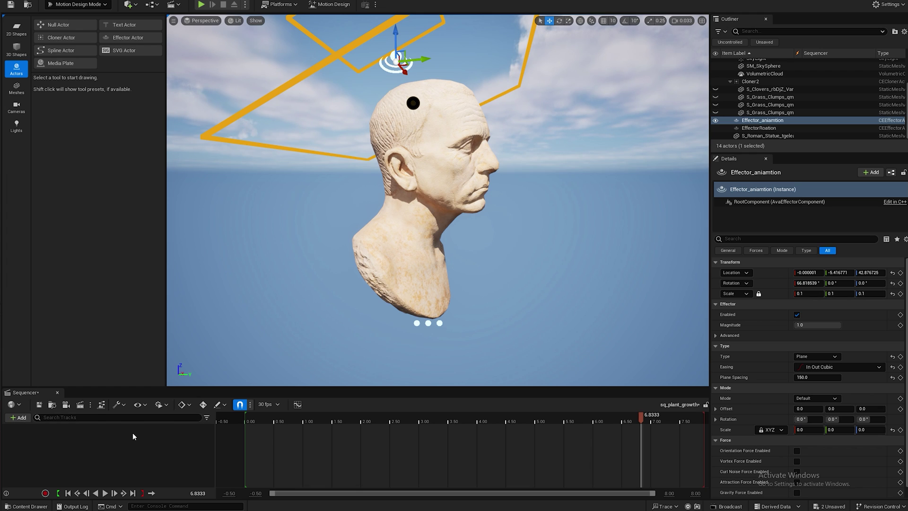
Add Effector_aniamtion to sq_plant_growth as a track with a Transform track.
left_click(178, 5)
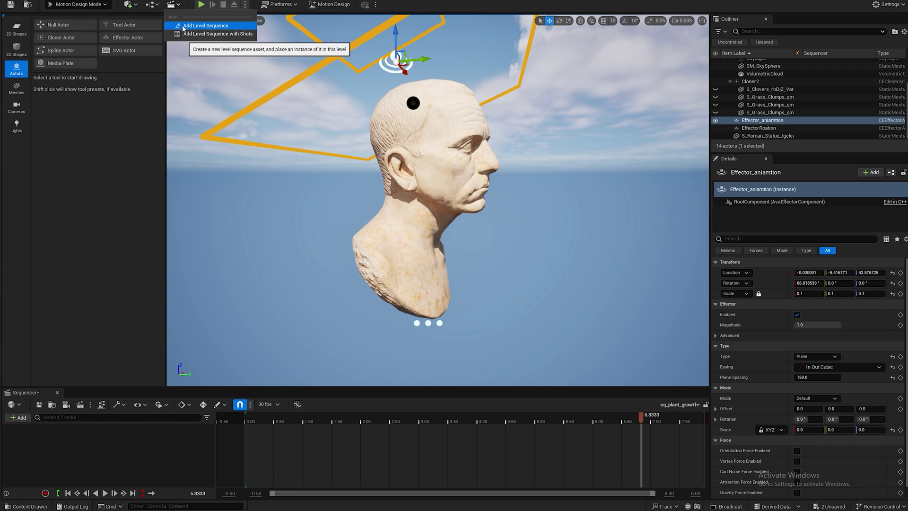
left_click(770, 121)
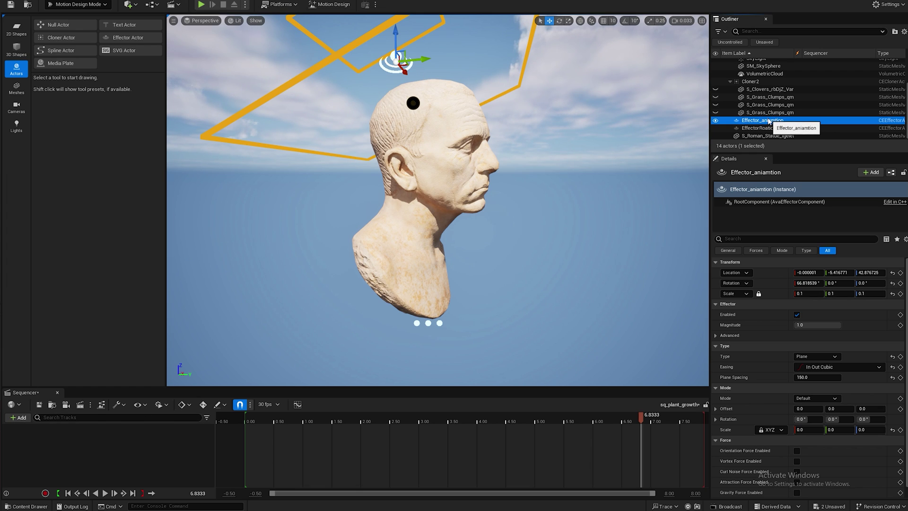
left_click_drag(769, 122, 156, 427)
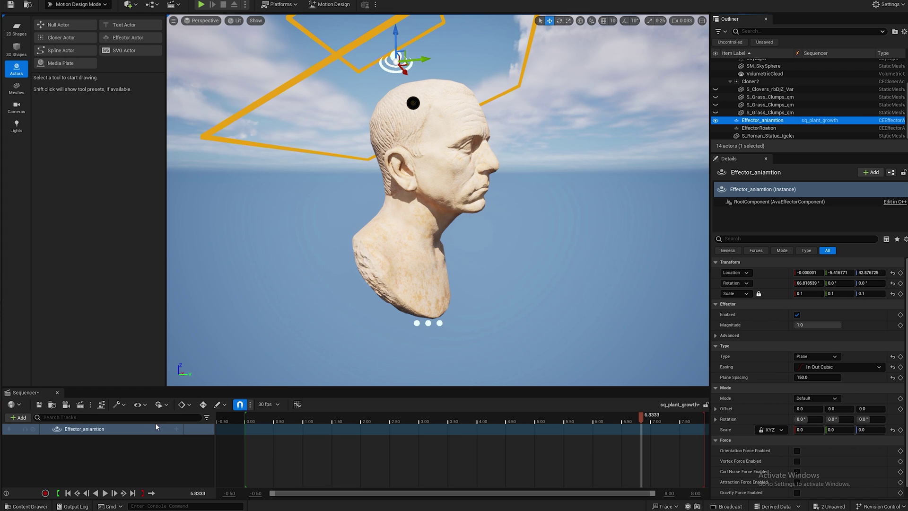
left_click(177, 428)
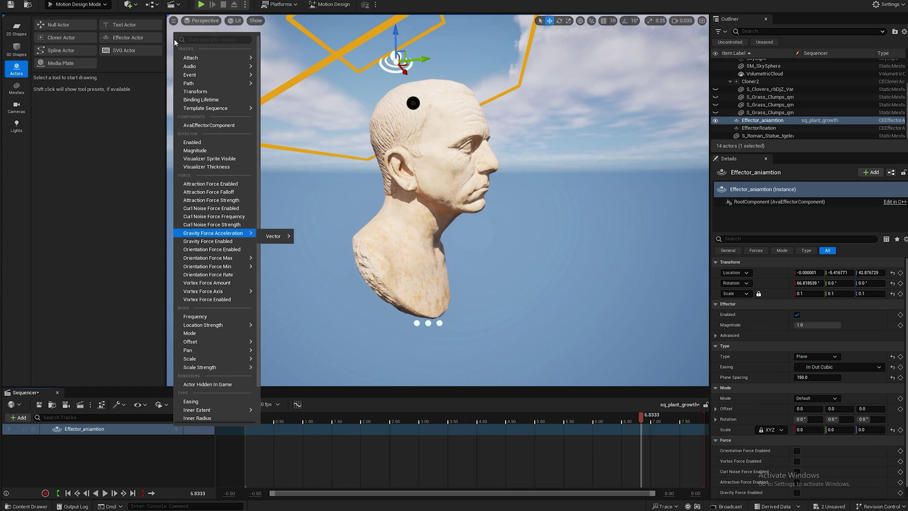
left_click(204, 90)
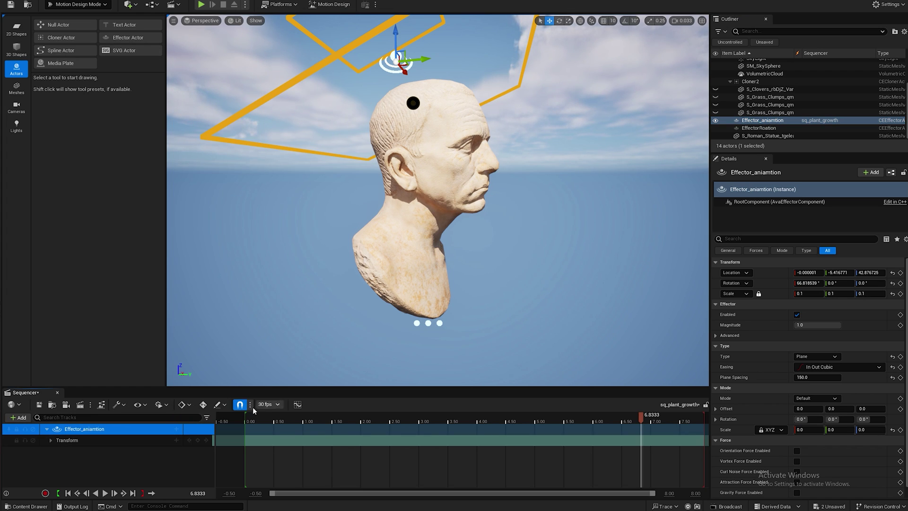
Key the effector at 0.00, lower it below the bust, and key again at 5.9667.
left_click(245, 416)
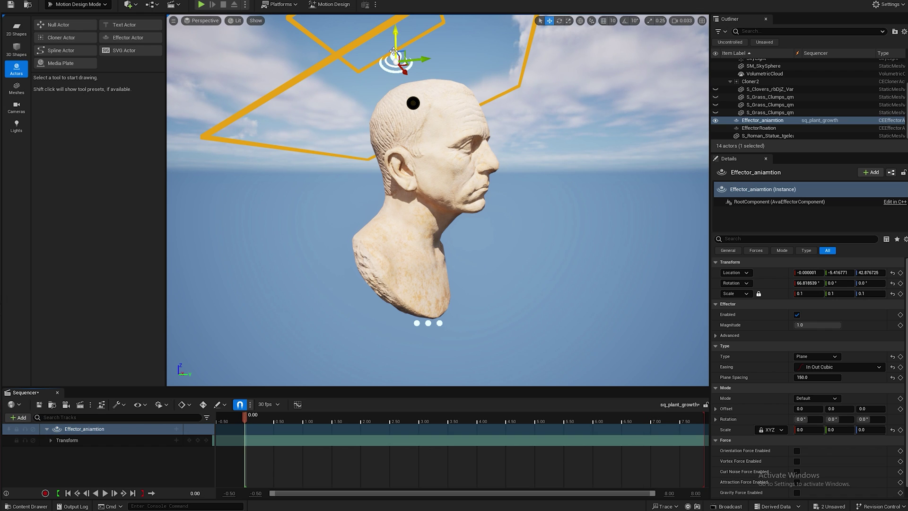
left_click(198, 440)
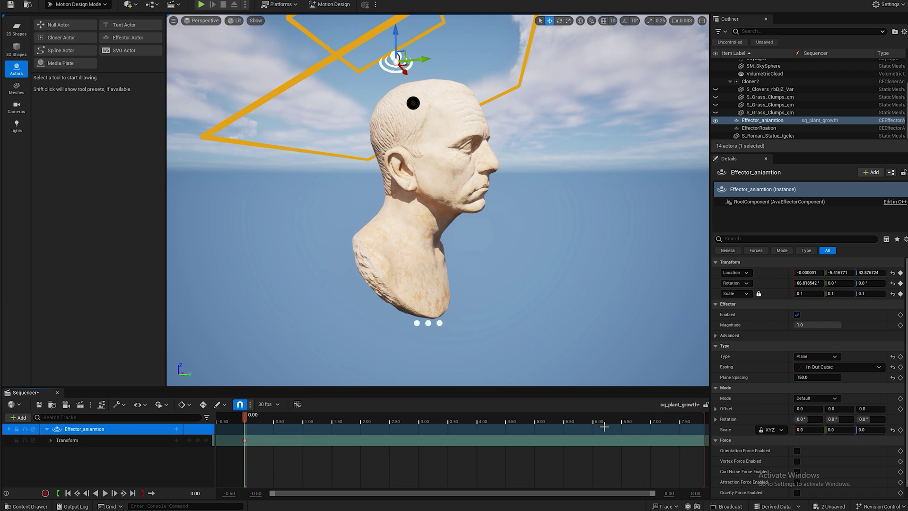
left_click(591, 419)
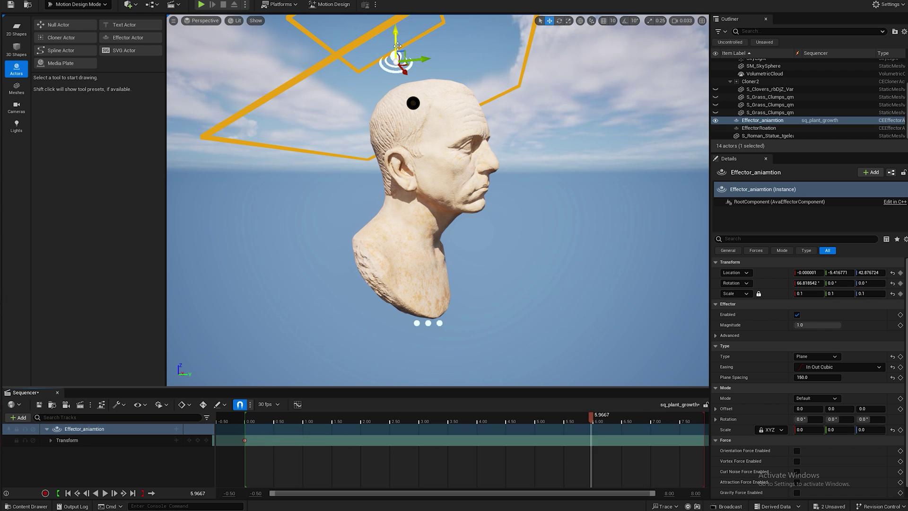
left_click_drag(397, 46, 400, 365)
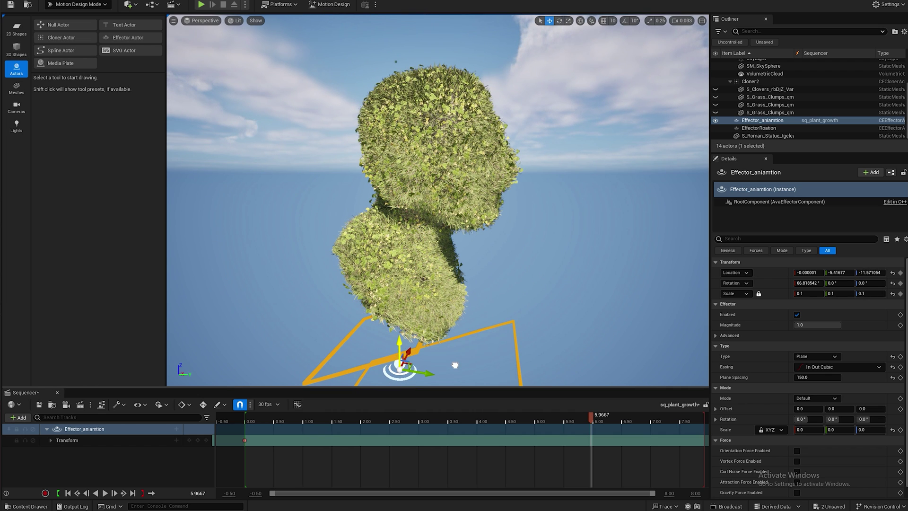
left_click(197, 441)
left_click_drag(477, 318, 397, 331, "alt")
key("g")
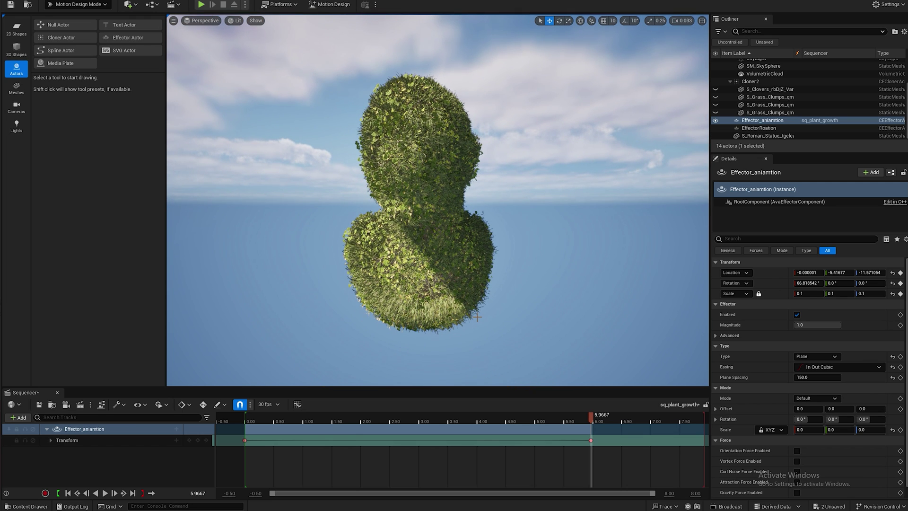
left_click(105, 493)
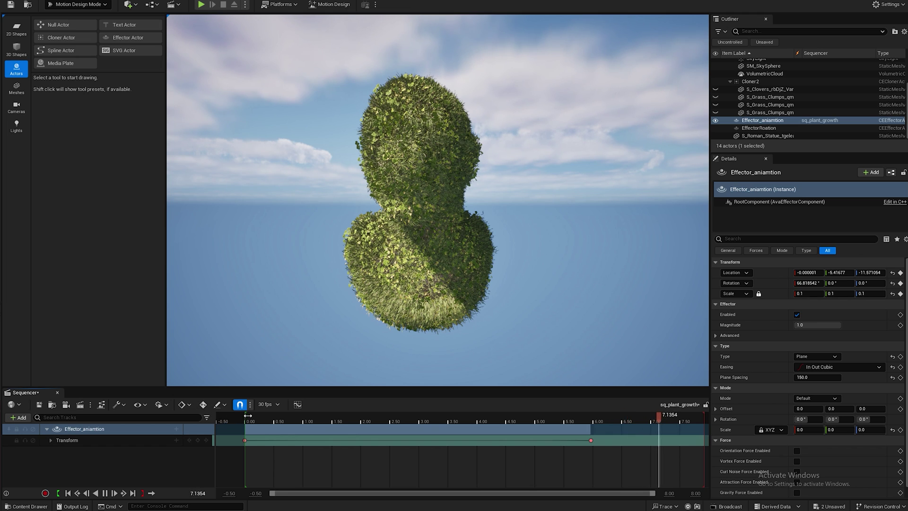
left_click(244, 416)
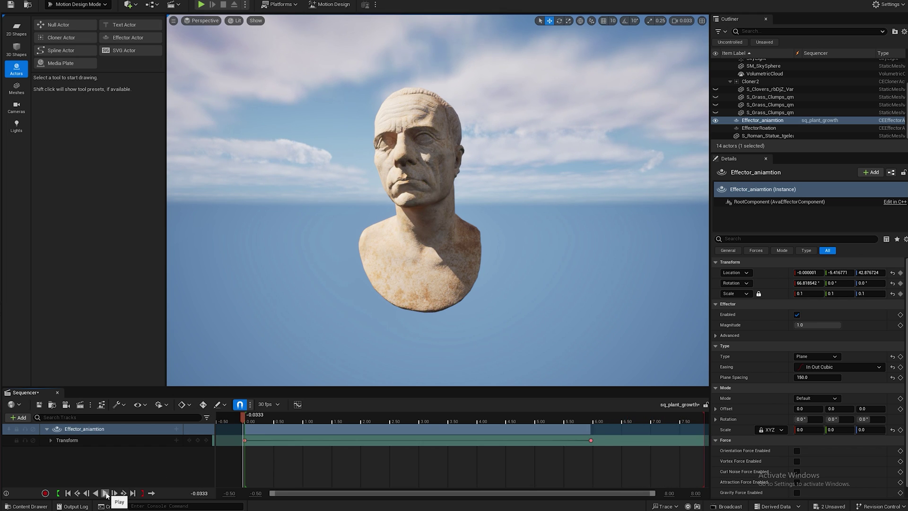
left_click(106, 493)
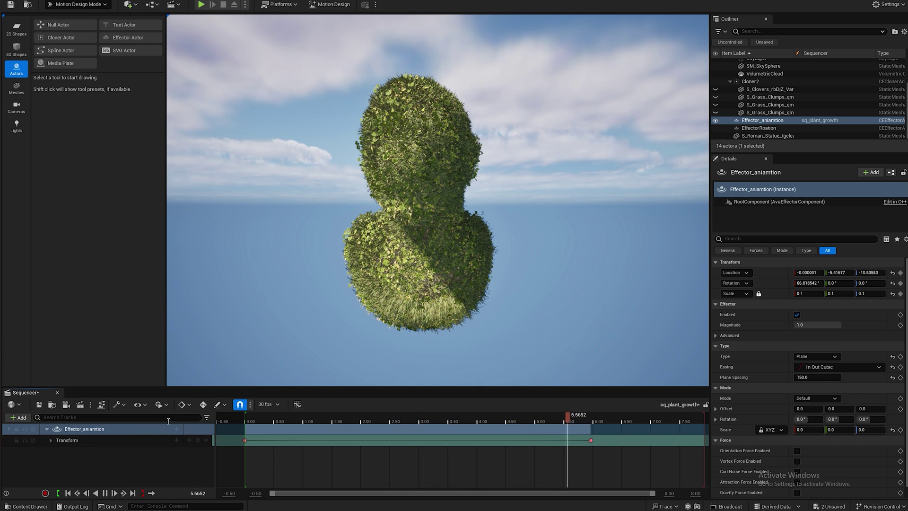
left_click(258, 420)
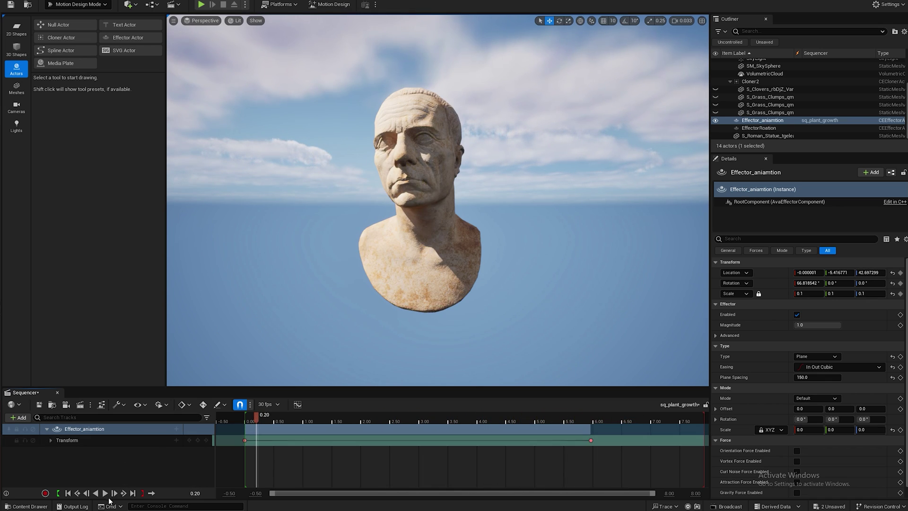
left_click(105, 493)
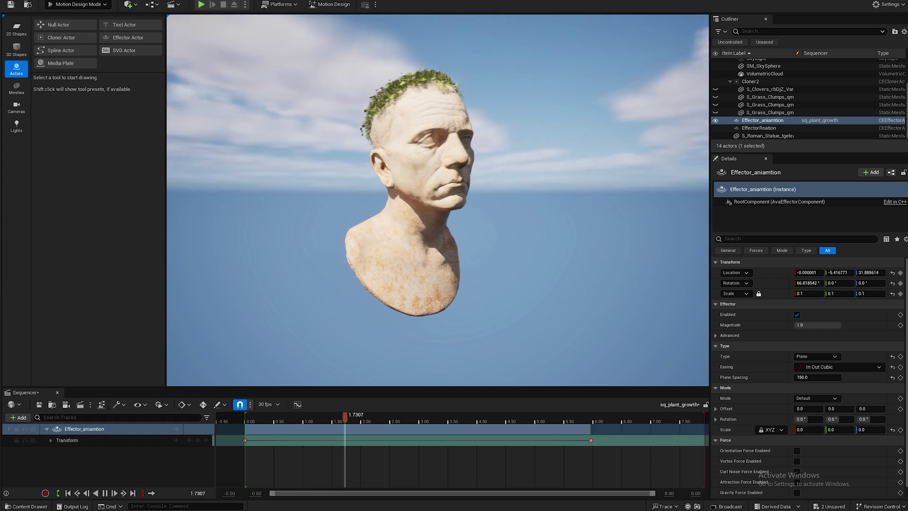